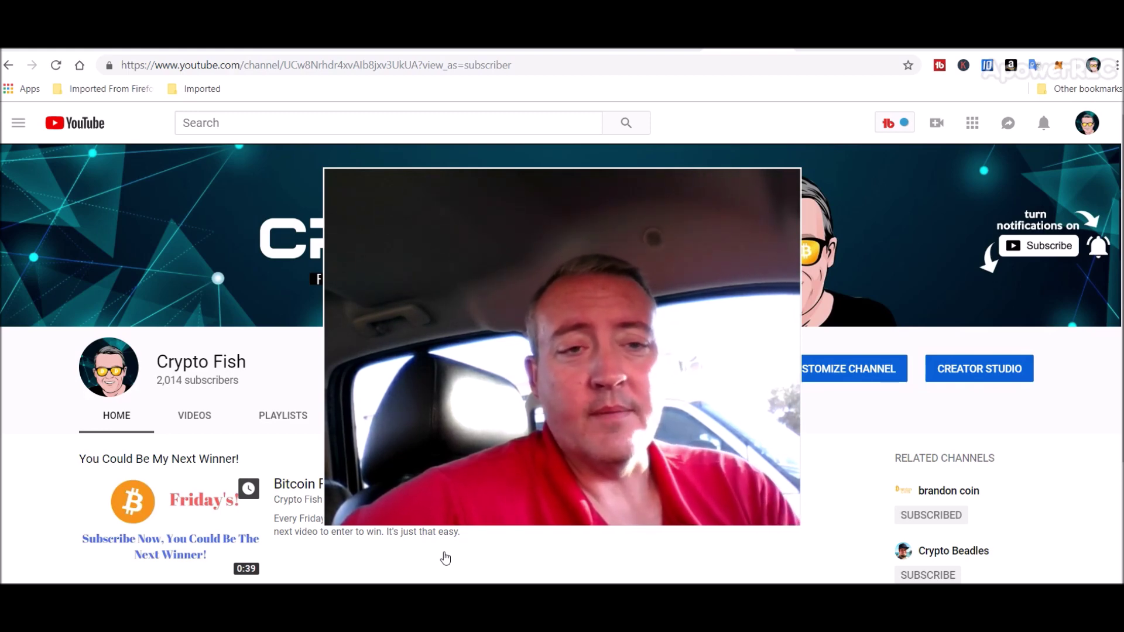
{"action": "left_click_drag", "start_coordinate": [323, 525], "coordinate": [565, 364]}
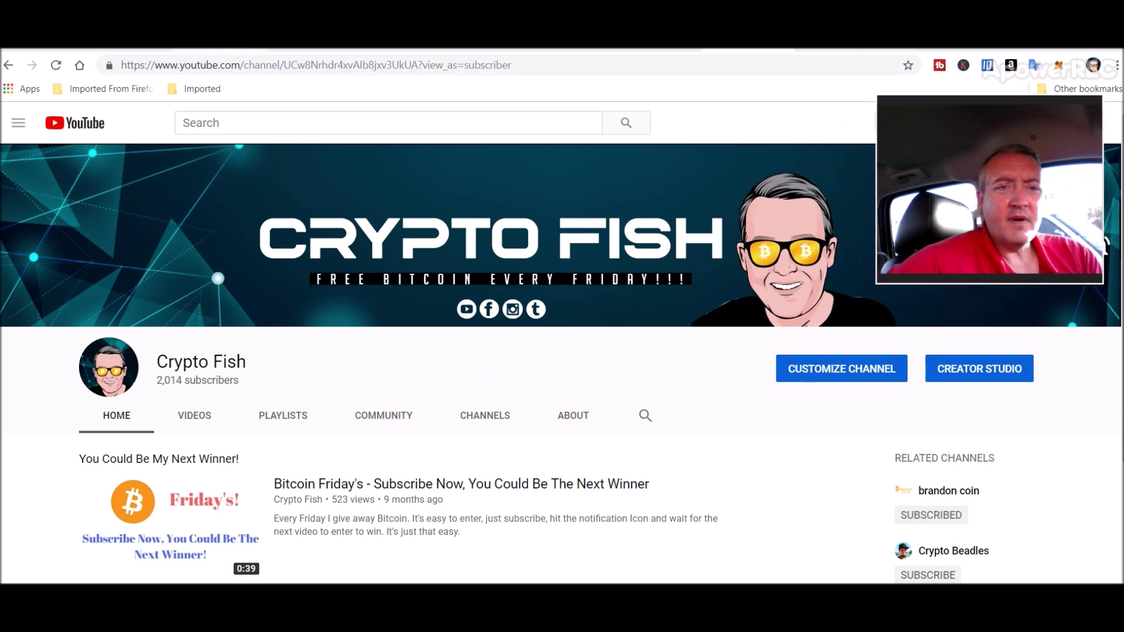
Review the technical specifications and wallet downloads on the yentencoin.info website
{"action": "key", "text": "ctrl+Tab"}
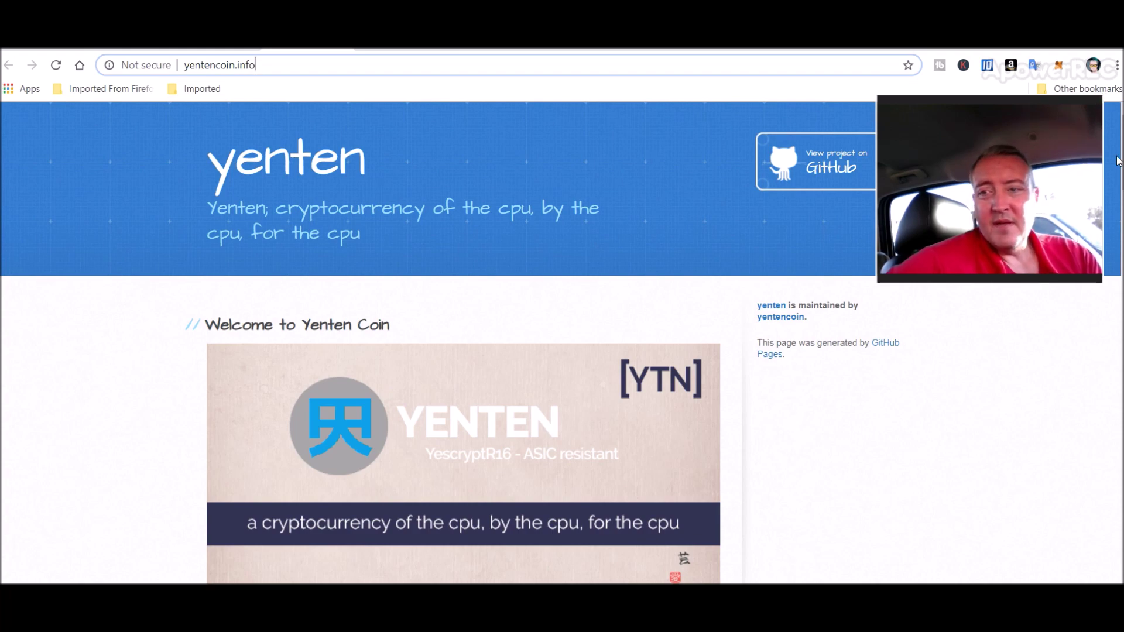
{"action": "scroll", "coordinate": [561, 343], "scroll_direction": "down", "scroll_amount": 1}
{"action": "scroll", "coordinate": [561, 343], "scroll_direction": "down", "scroll_amount": 4}
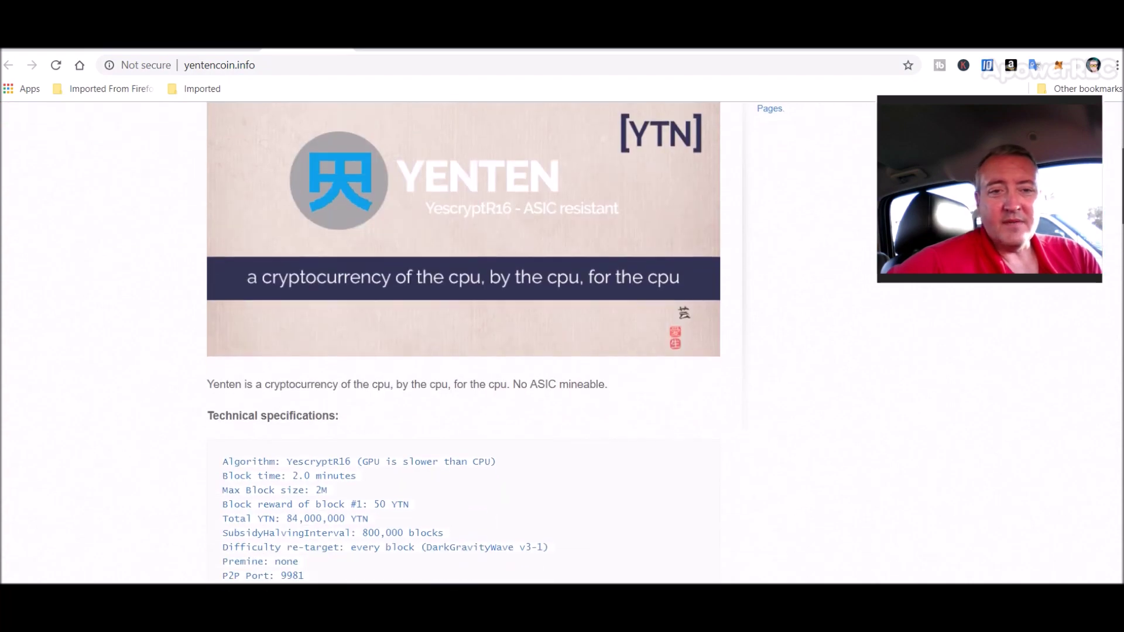
{"action": "scroll", "coordinate": [561, 343], "scroll_direction": "down", "scroll_amount": 2}
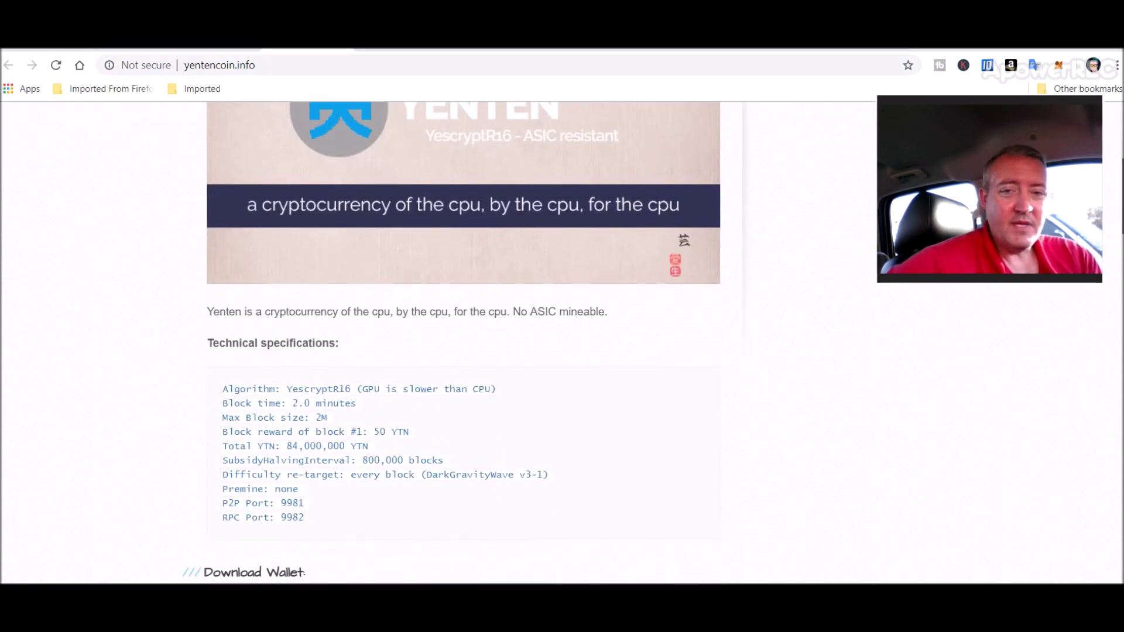
{"action": "scroll", "coordinate": [561, 343], "scroll_direction": "down", "scroll_amount": 2}
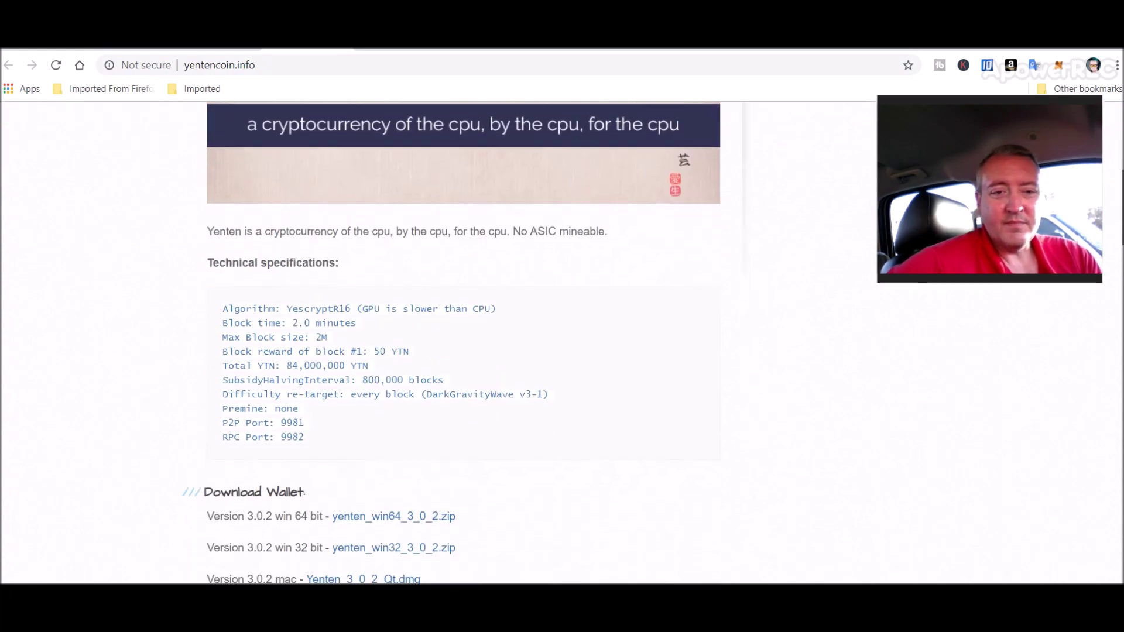
{"action": "scroll", "coordinate": [561, 343], "scroll_direction": "down", "scroll_amount": 2}
{"action": "scroll", "coordinate": [561, 343], "scroll_direction": "down", "scroll_amount": 10}
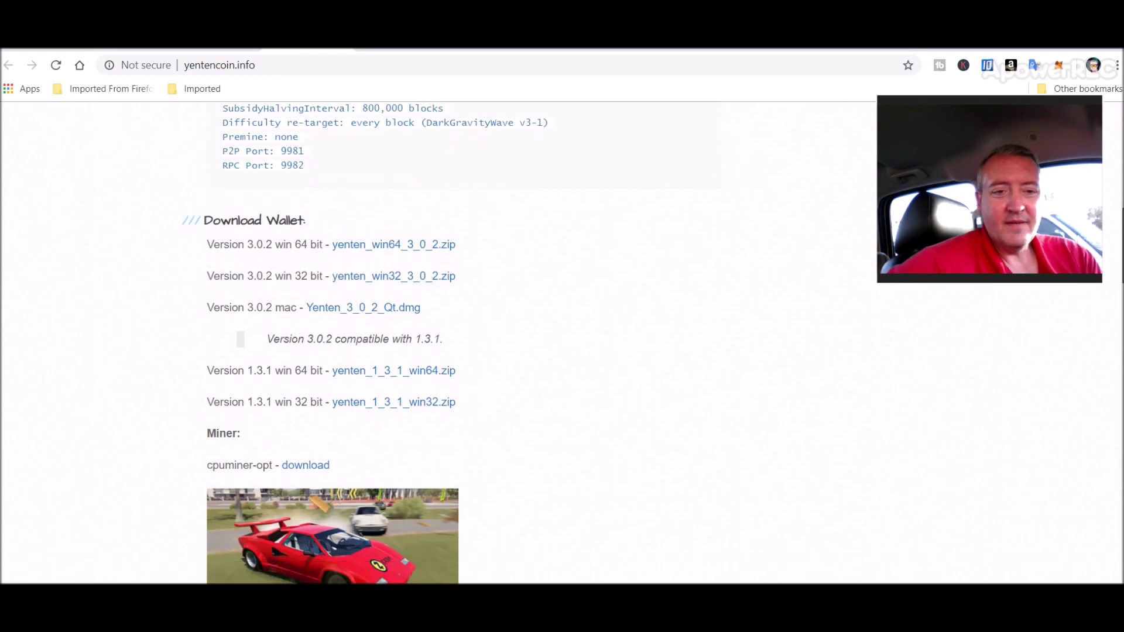
Examine the mining pools, sample miner command and Yenten GUI miner guide on the Yenten website
{"action": "left_click_drag", "start_coordinate": [1122, 319], "coordinate": [1119, 365]}
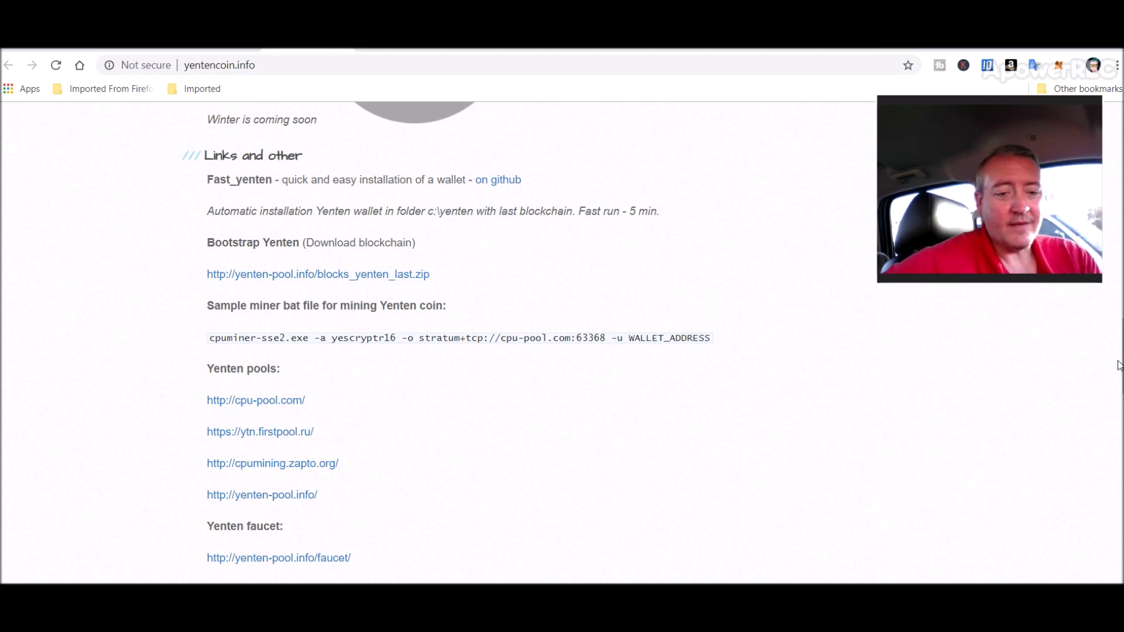
{"action": "left_click_drag", "start_coordinate": [1119, 369], "coordinate": [1121, 544]}
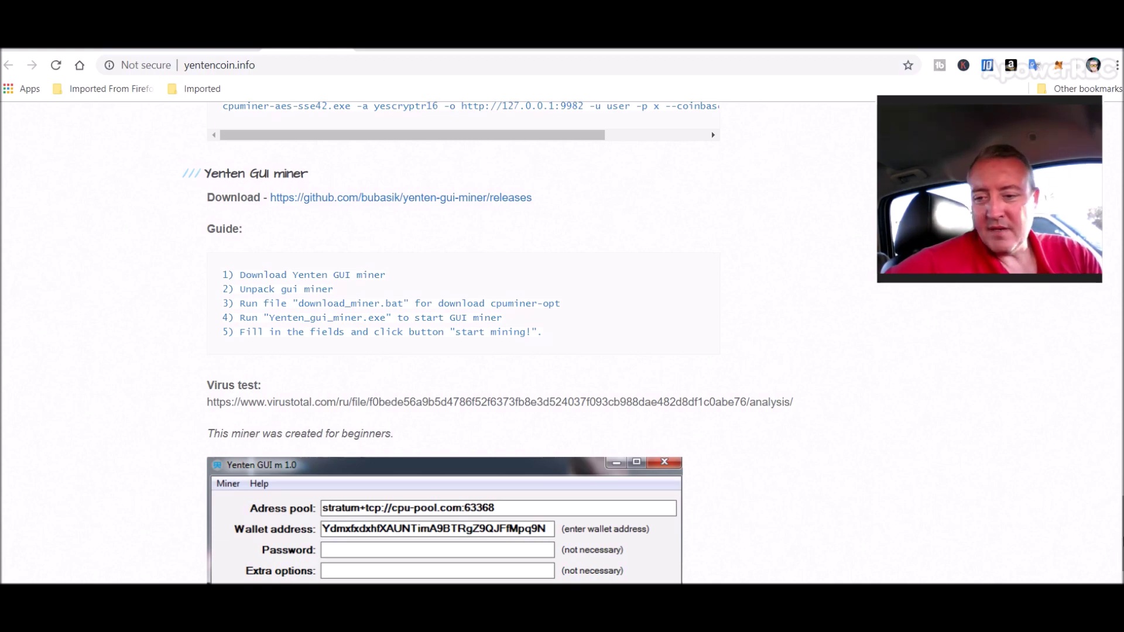
{"action": "scroll", "coordinate": [711, 131], "scroll_direction": "down", "scroll_amount": 4}
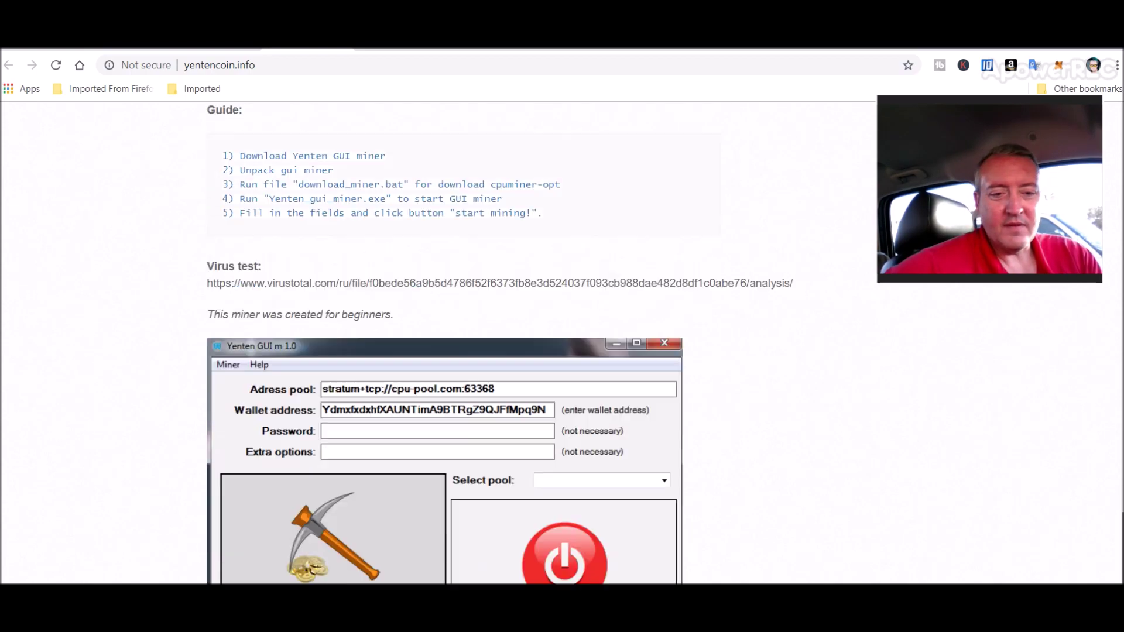
{"action": "scroll", "coordinate": [711, 132], "scroll_direction": "up", "scroll_amount": 15}
{"action": "scroll", "coordinate": [592, 121], "scroll_direction": "up", "scroll_amount": 12}
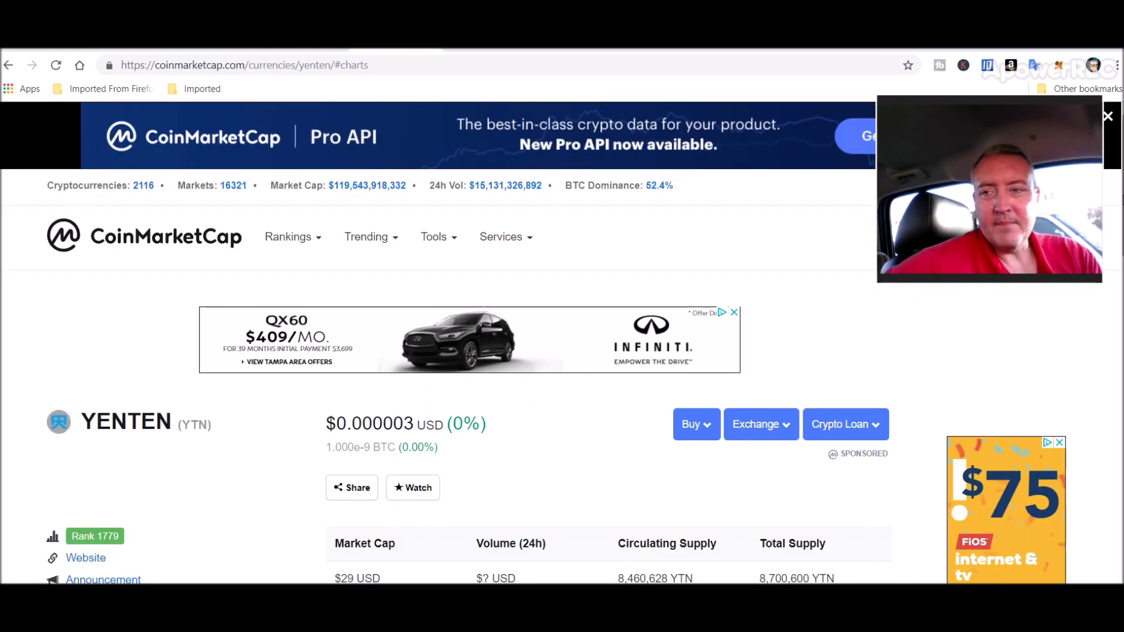
Check Yenten's price chart, market cap and supply figures on its CoinMarketCap page
{"action": "scroll", "coordinate": [1003, 293], "scroll_direction": "down", "scroll_amount": 7}
{"action": "scroll", "coordinate": [326, 389], "scroll_direction": "down", "scroll_amount": 5}
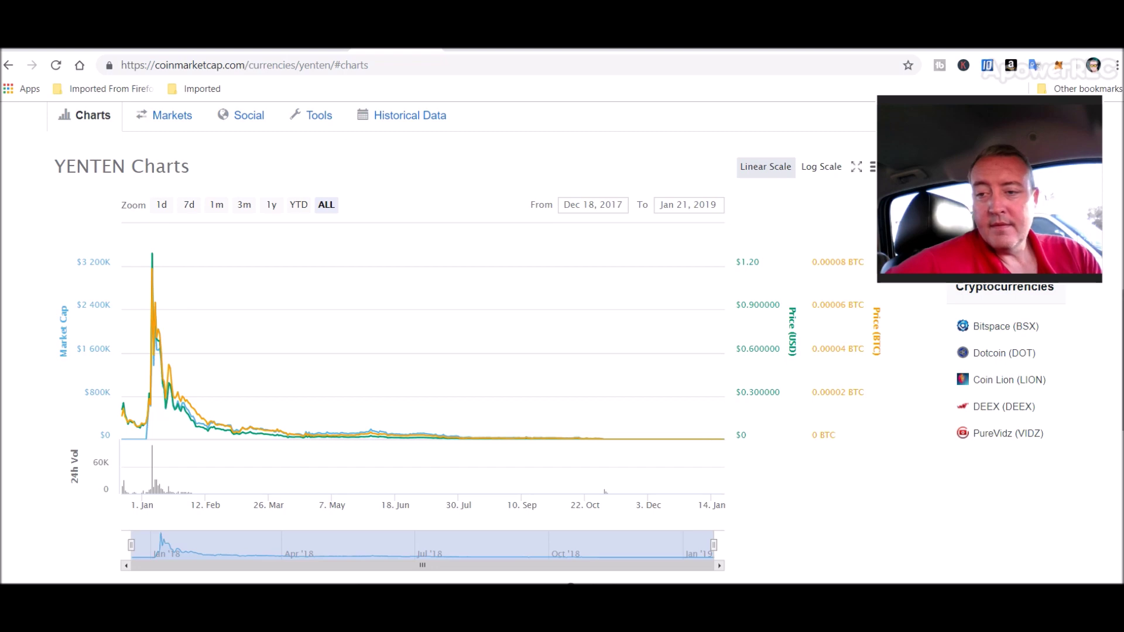
{"action": "scroll", "coordinate": [556, 351], "scroll_direction": "up", "scroll_amount": 10}
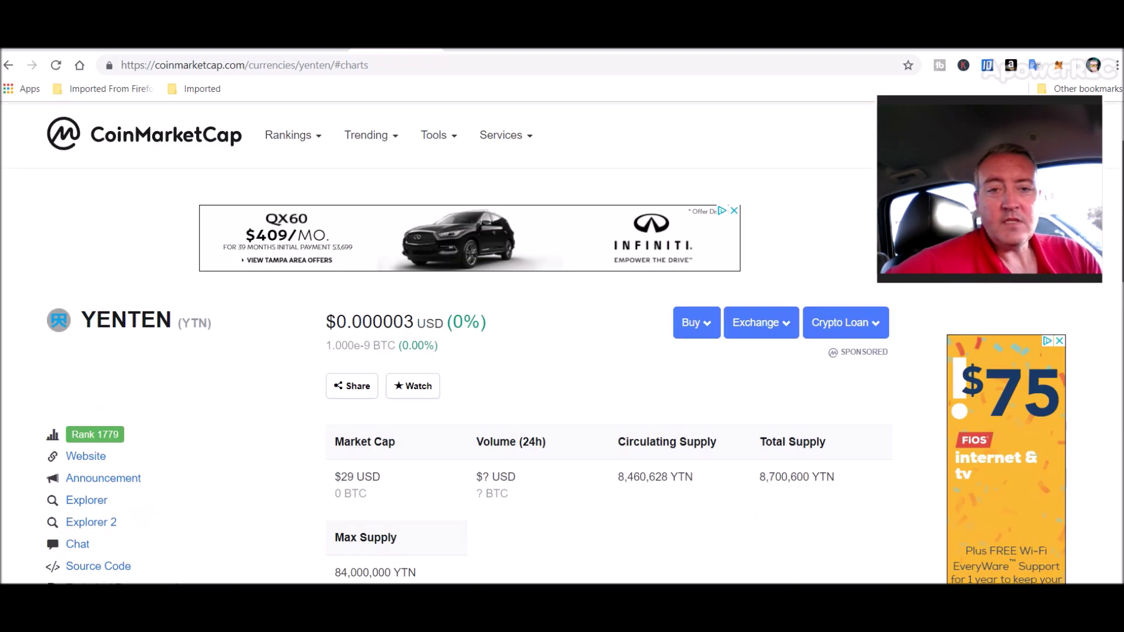
{"action": "scroll", "coordinate": [556, 351], "scroll_direction": "up", "scroll_amount": 1}
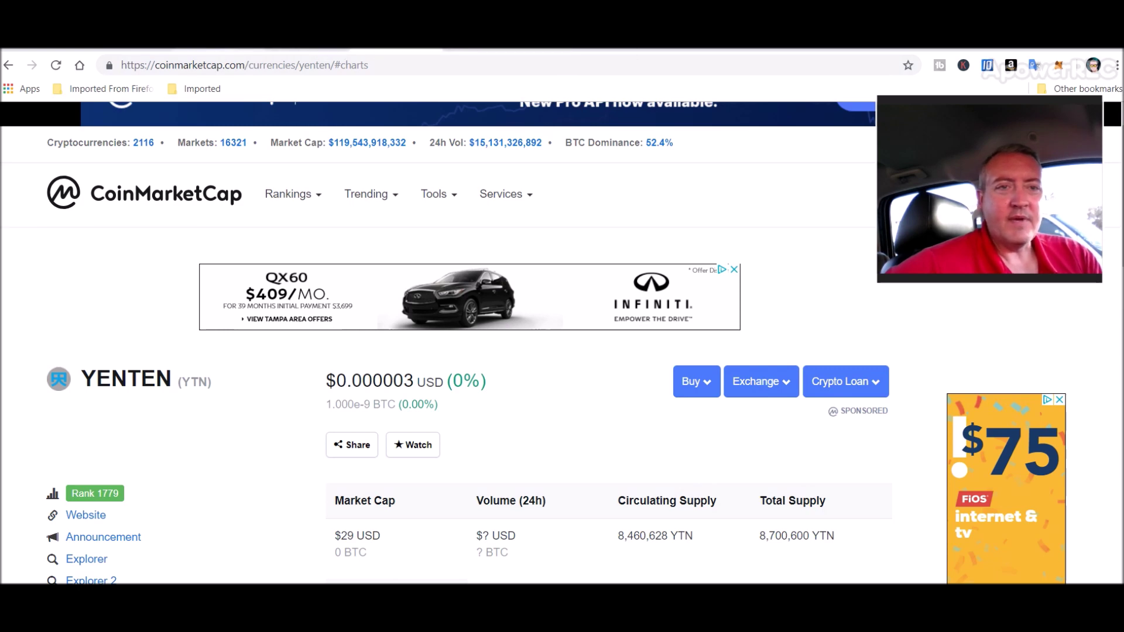
Read the Yenten announcement post on bitcointalk.org for specifications, downloads, exchanges, block explorers and pools
{"action": "key", "text": "ctrl+Tab"}
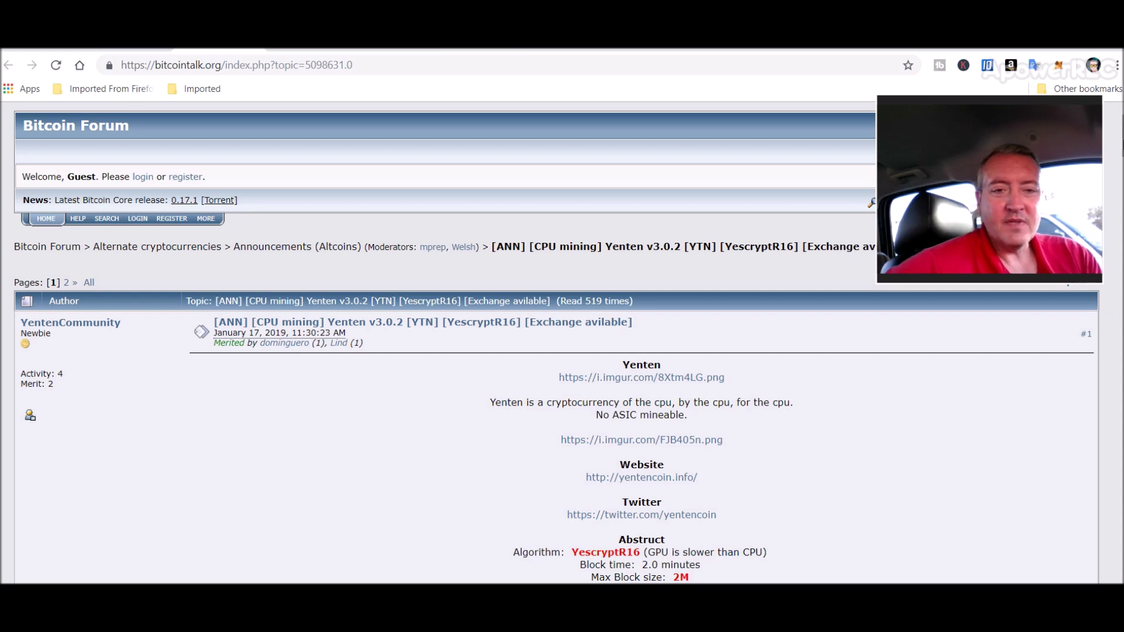
{"action": "scroll", "coordinate": [561, 342], "scroll_direction": "down", "scroll_amount": 5}
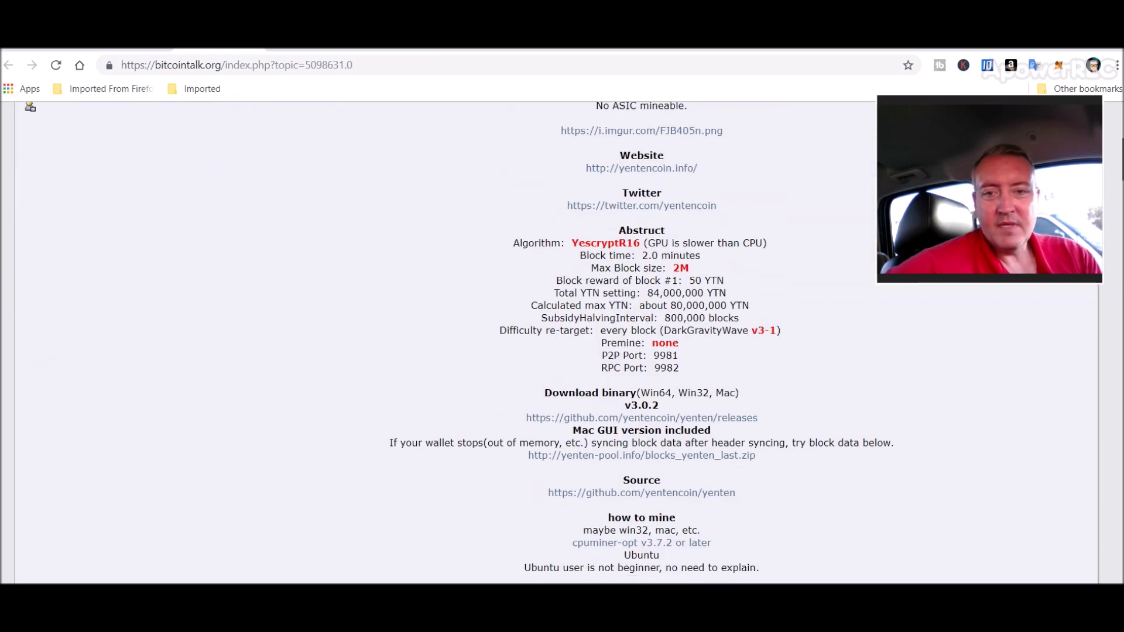
{"action": "scroll", "coordinate": [562, 343], "scroll_direction": "down", "scroll_amount": 1}
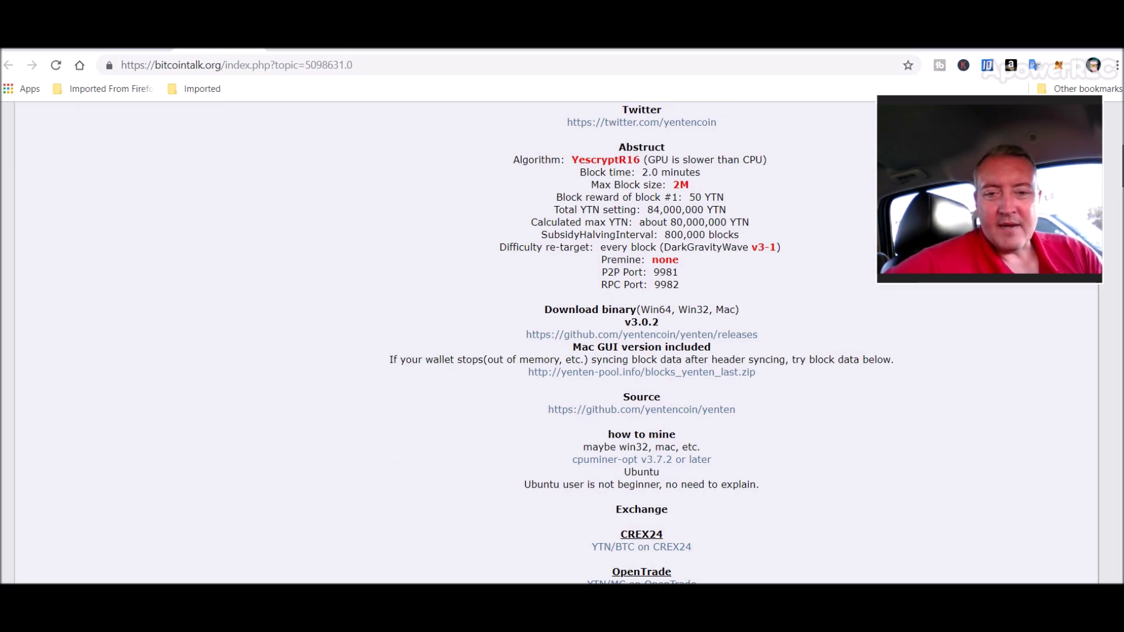
{"action": "scroll", "coordinate": [641, 342], "scroll_direction": "down", "scroll_amount": 4}
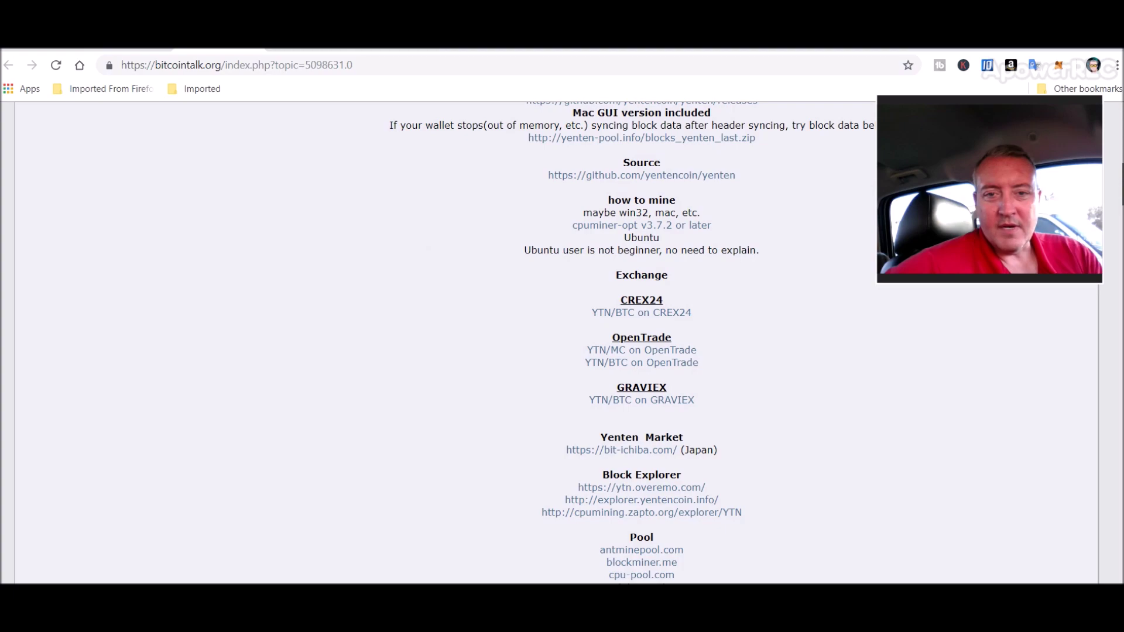
{"action": "scroll", "coordinate": [562, 342], "scroll_direction": "down", "scroll_amount": 12}
{"action": "scroll", "coordinate": [561, 342], "scroll_direction": "down", "scroll_amount": 4}
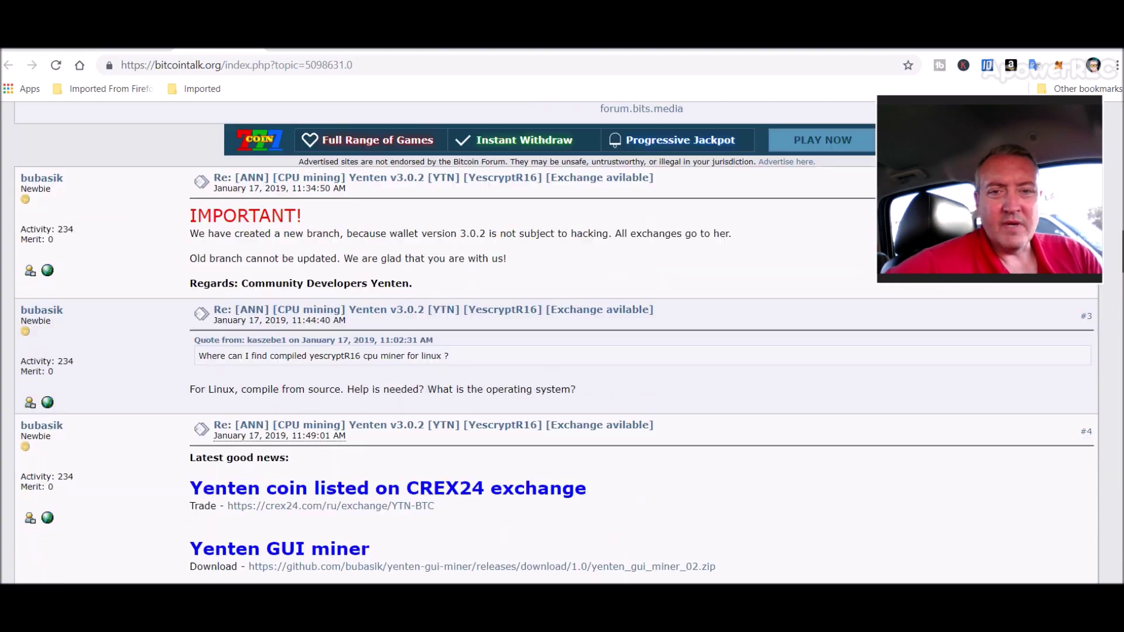
Look through the replies in the Yenten forum thread for the GUI miner guide and mining pool settings
{"action": "scroll", "coordinate": [561, 342], "scroll_direction": "down", "scroll_amount": 3}
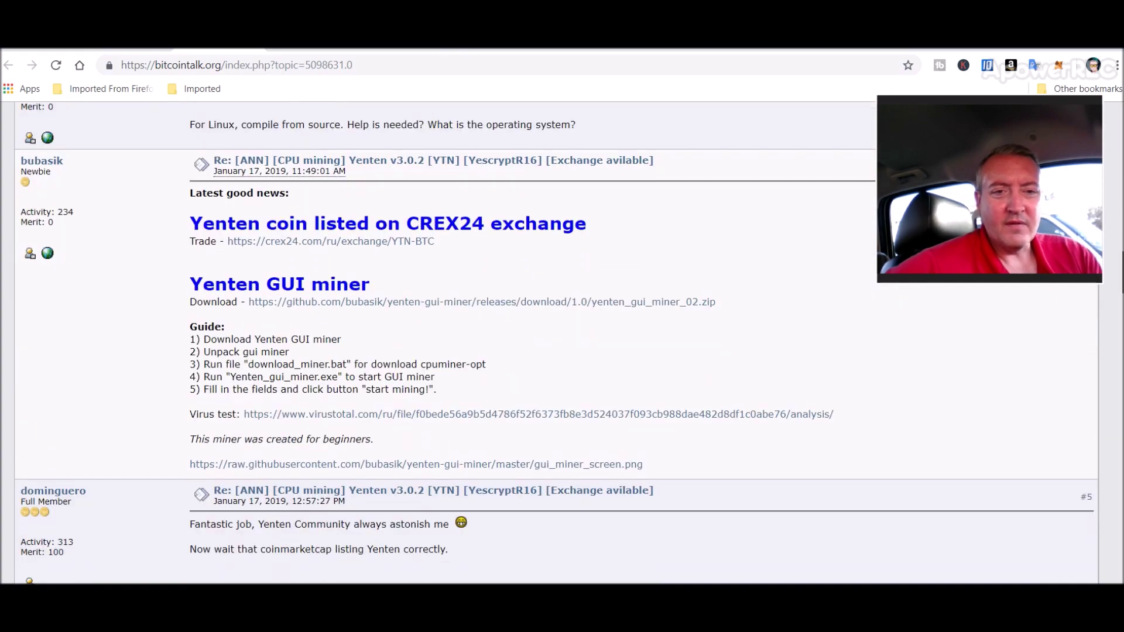
{"action": "scroll", "coordinate": [562, 343], "scroll_direction": "down", "scroll_amount": 6}
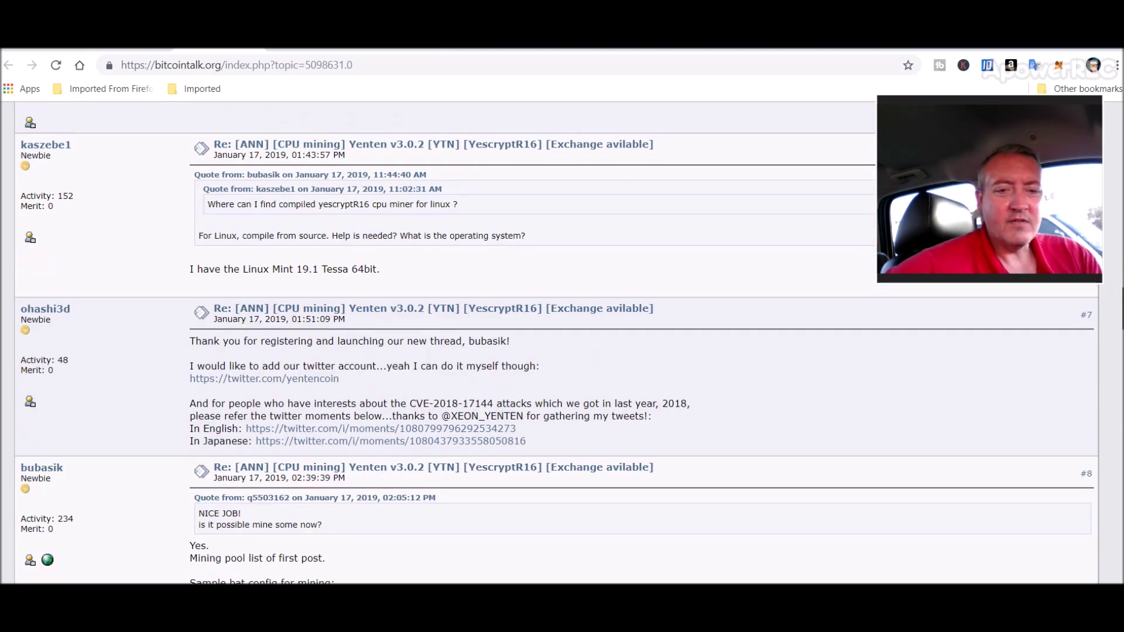
{"action": "scroll", "coordinate": [562, 343], "scroll_direction": "down", "scroll_amount": 14}
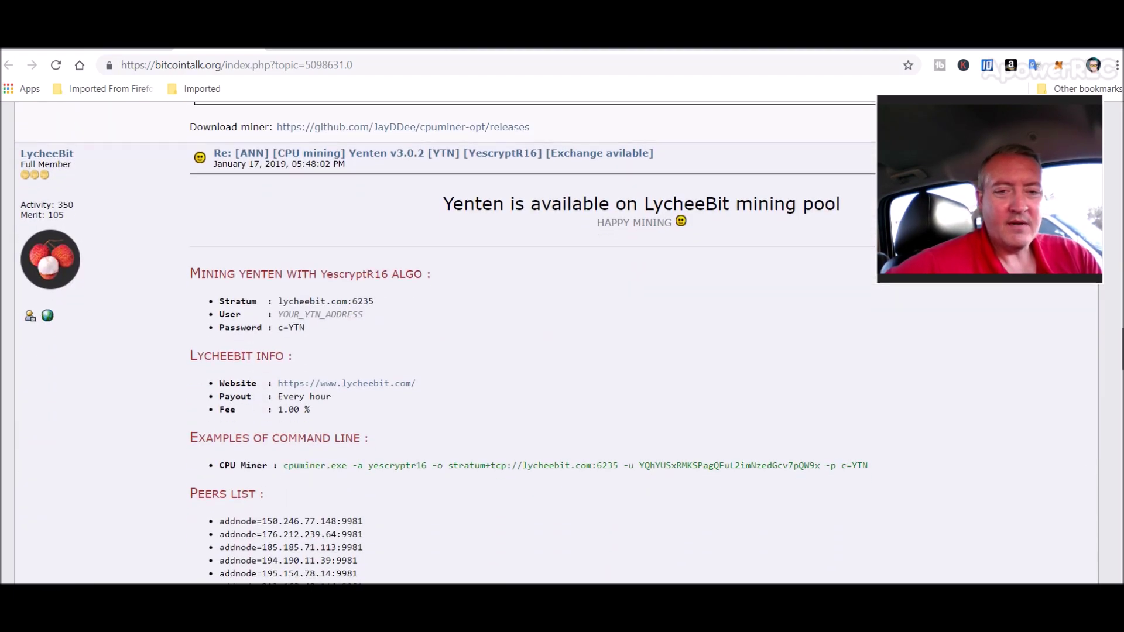
{"action": "scroll", "coordinate": [562, 343], "scroll_direction": "down", "scroll_amount": 3}
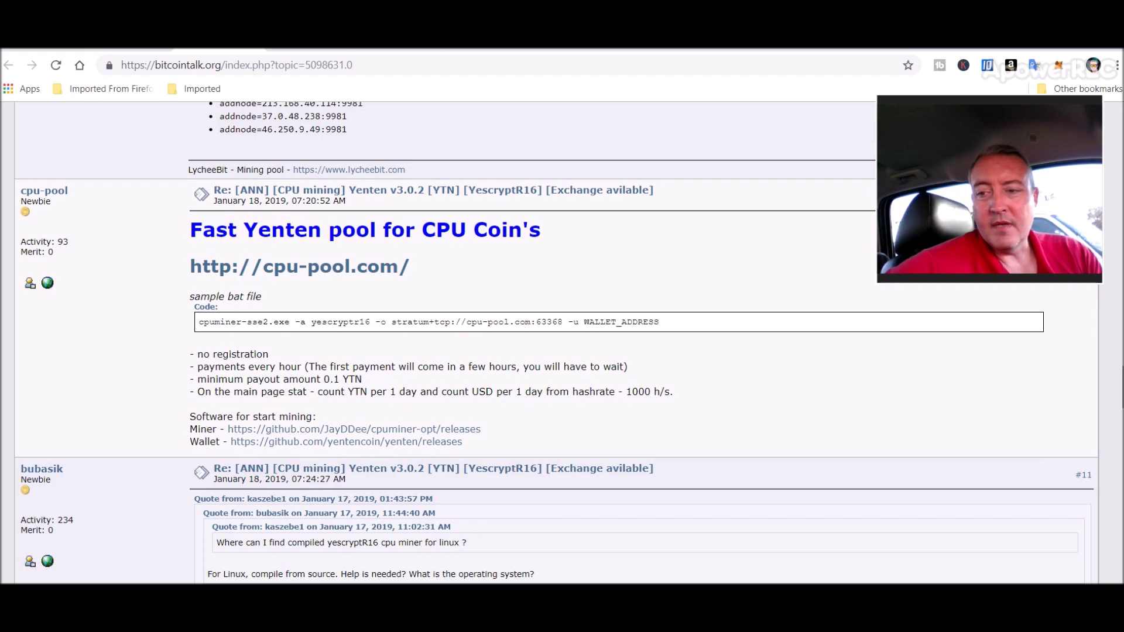
{"action": "scroll", "coordinate": [556, 342], "scroll_direction": "up", "scroll_amount": 20}
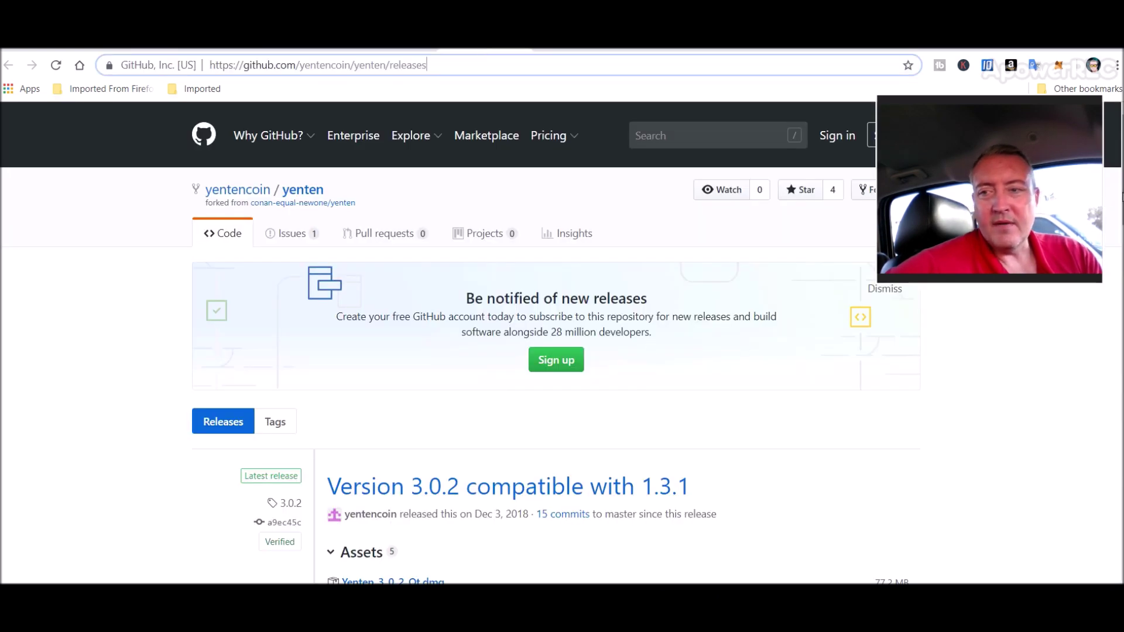
Inspect the wallet files and change notes of the yentencoin/yenten releases on GitHub
{"action": "left_click", "coordinate": [477, 320]}
{"action": "scroll", "coordinate": [477, 320], "scroll_direction": "down", "scroll_amount": 3}
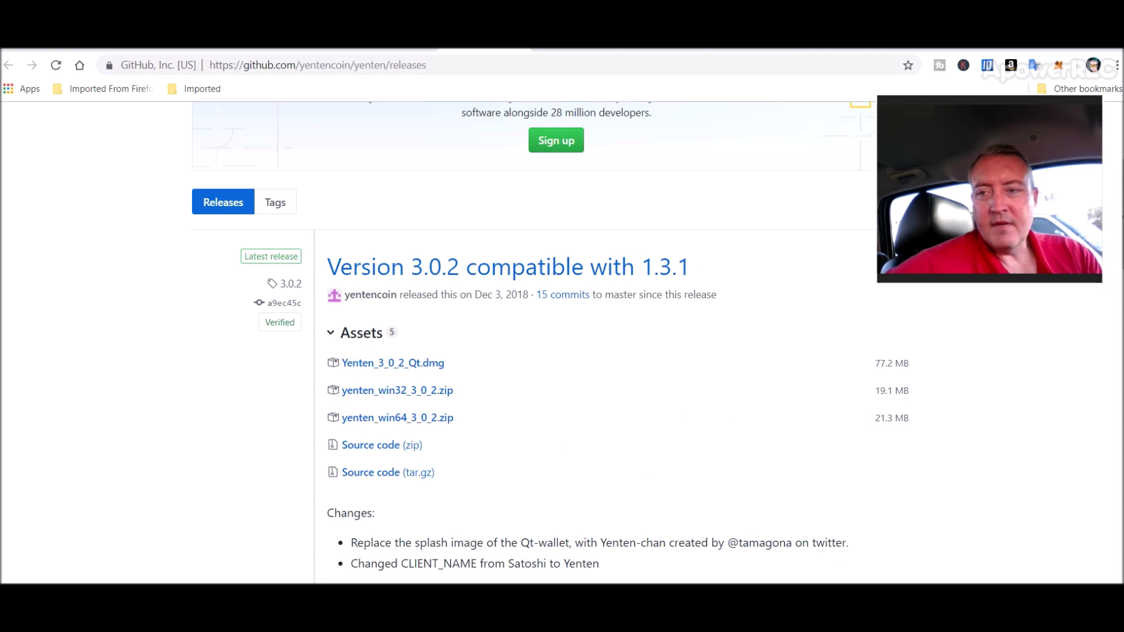
{"action": "scroll", "coordinate": [550, 340], "scroll_direction": "down", "scroll_amount": 5}
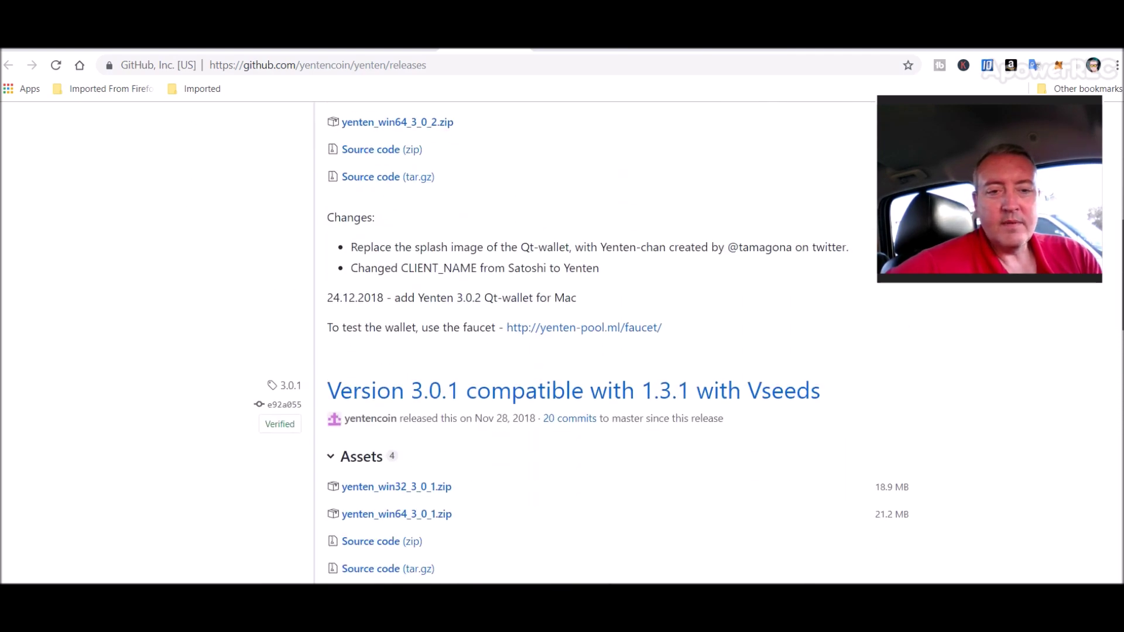
{"action": "scroll", "coordinate": [628, 573], "scroll_direction": "up", "scroll_amount": 10}
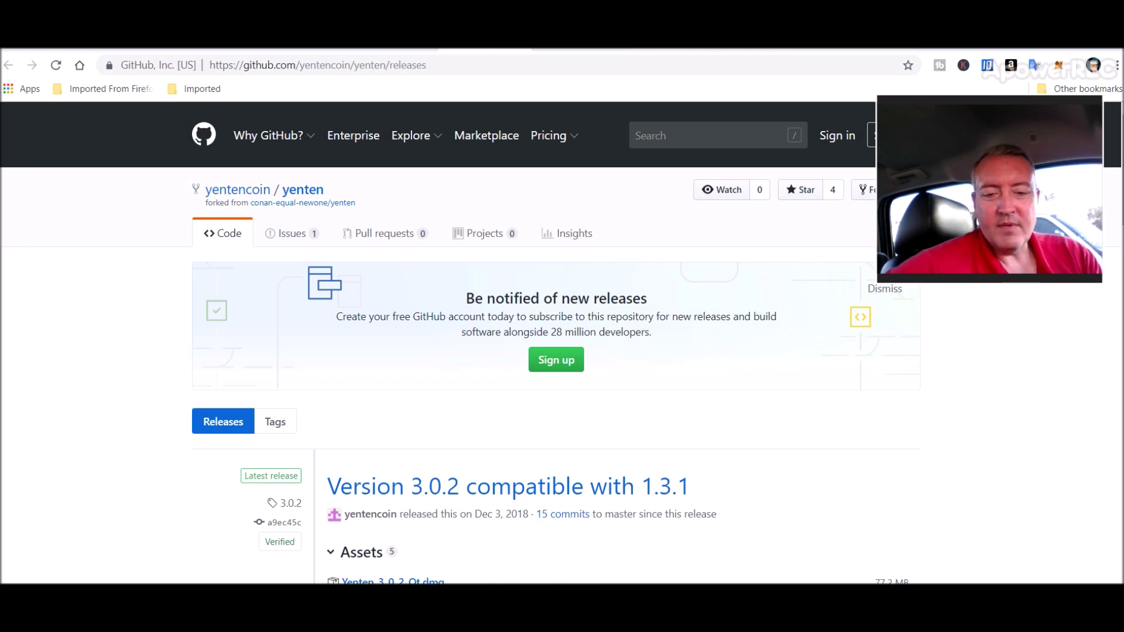
Switch to the mining rig's desktop and minimize the Miners folder, both miner consoles and the Yenten Core wallet
{"action": "key", "text": "alt+Tab"}
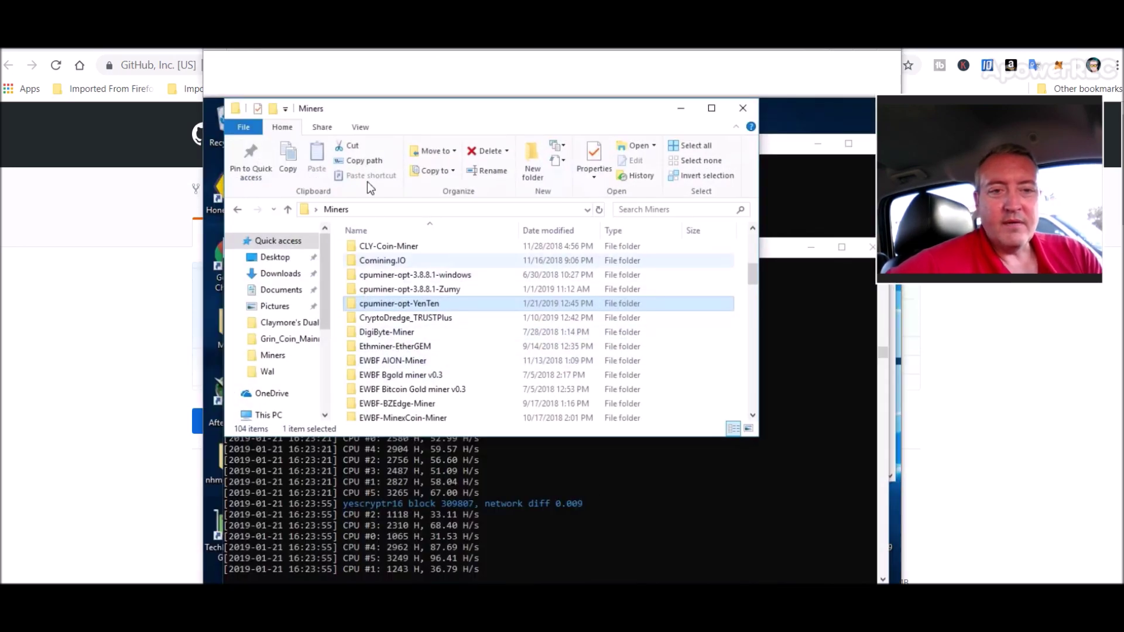
{"action": "left_click", "coordinate": [682, 110]}
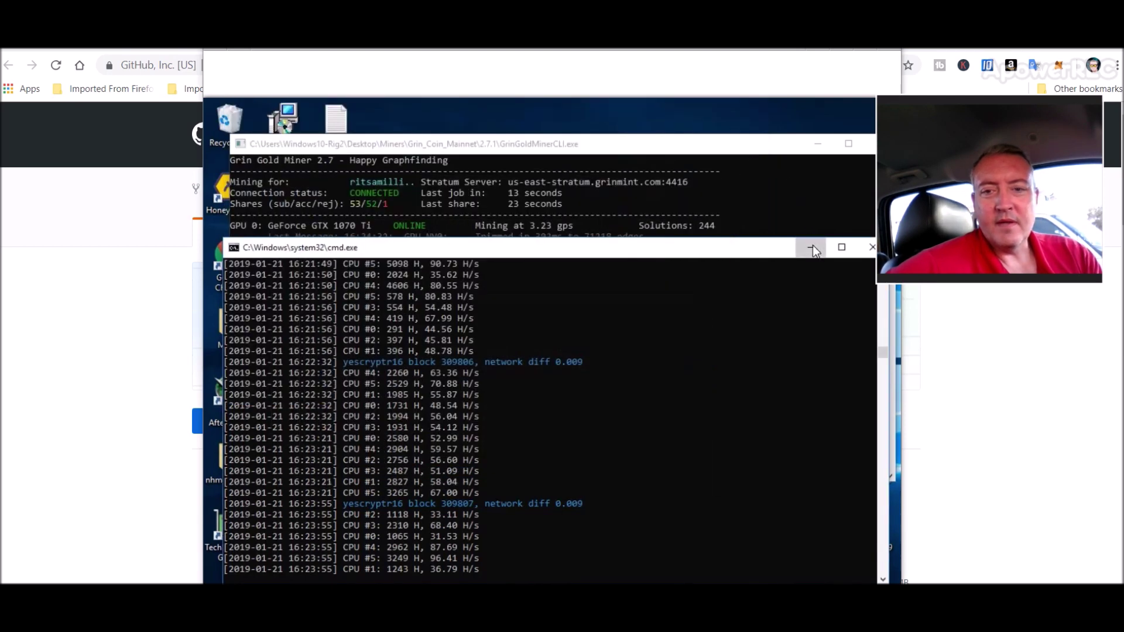
{"action": "left_click", "coordinate": [812, 247]}
{"action": "left_click", "coordinate": [817, 144]}
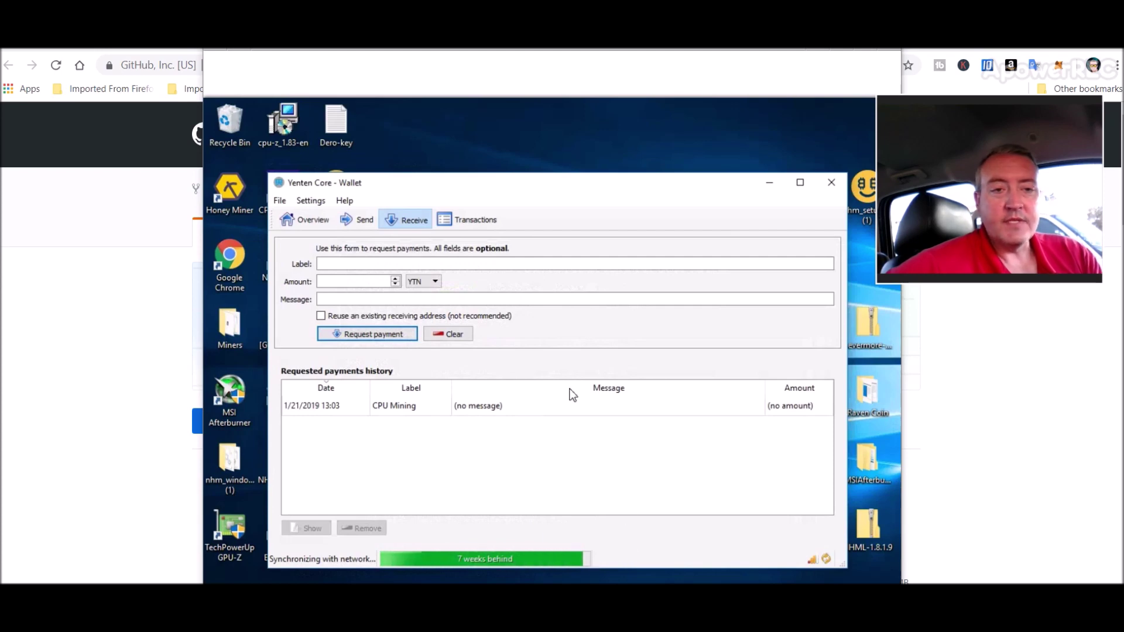
{"action": "left_click_drag", "start_coordinate": [561, 190], "coordinate": [577, 151]}
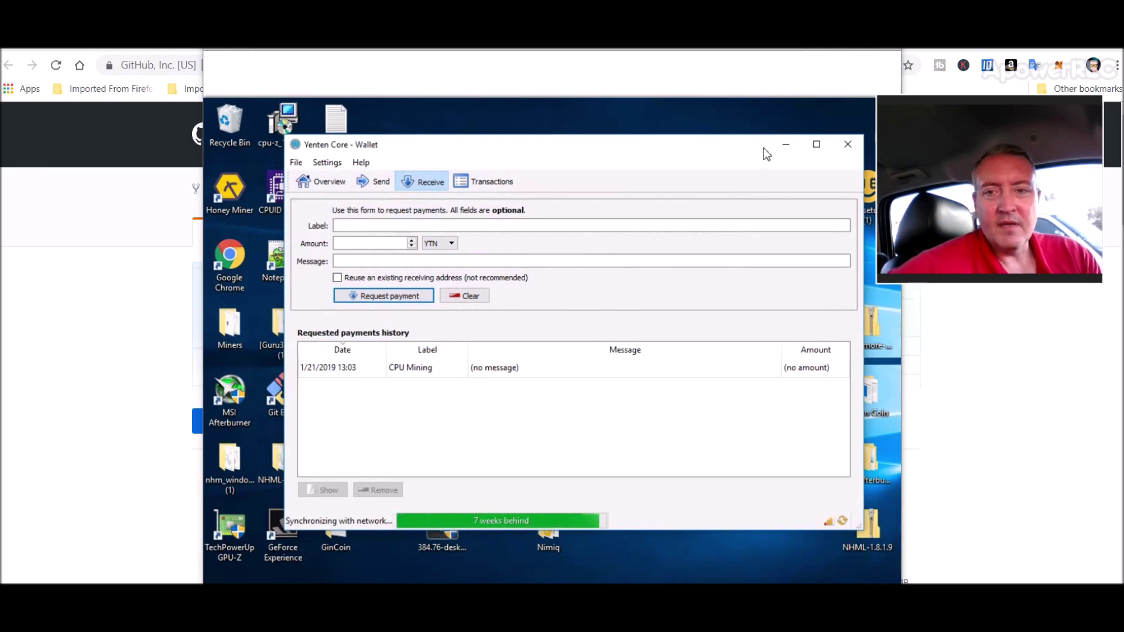
{"action": "left_click", "coordinate": [789, 146]}
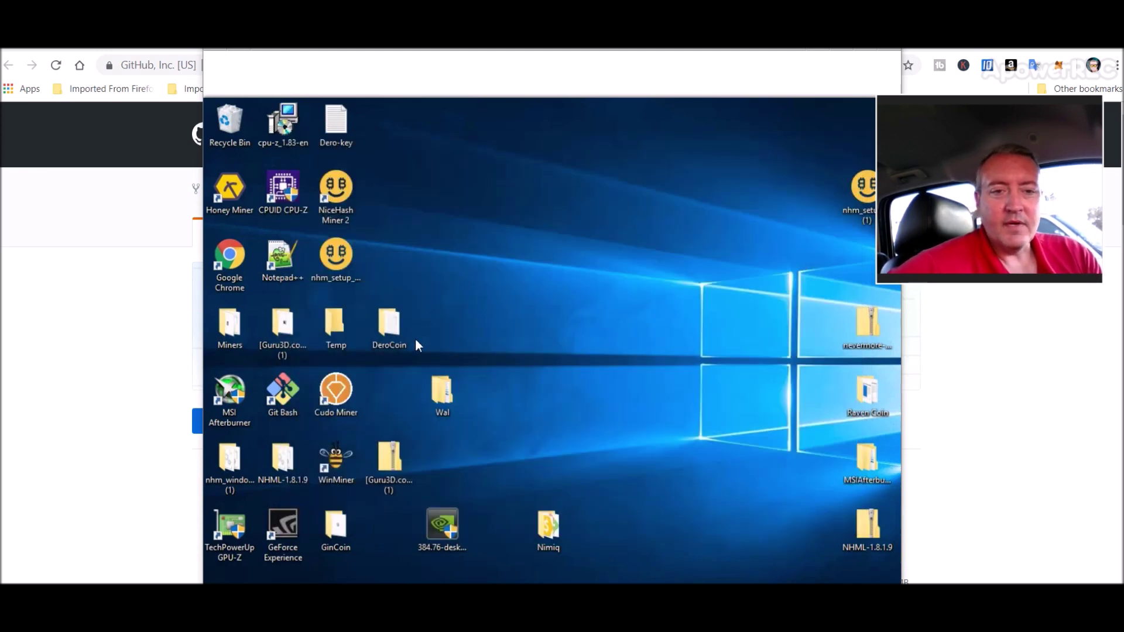
Open the Yenten folder inside the desktop's Wal folder, and bring up the Yenten Core wallet on its receive page
{"action": "double_click", "coordinate": [439, 381]}
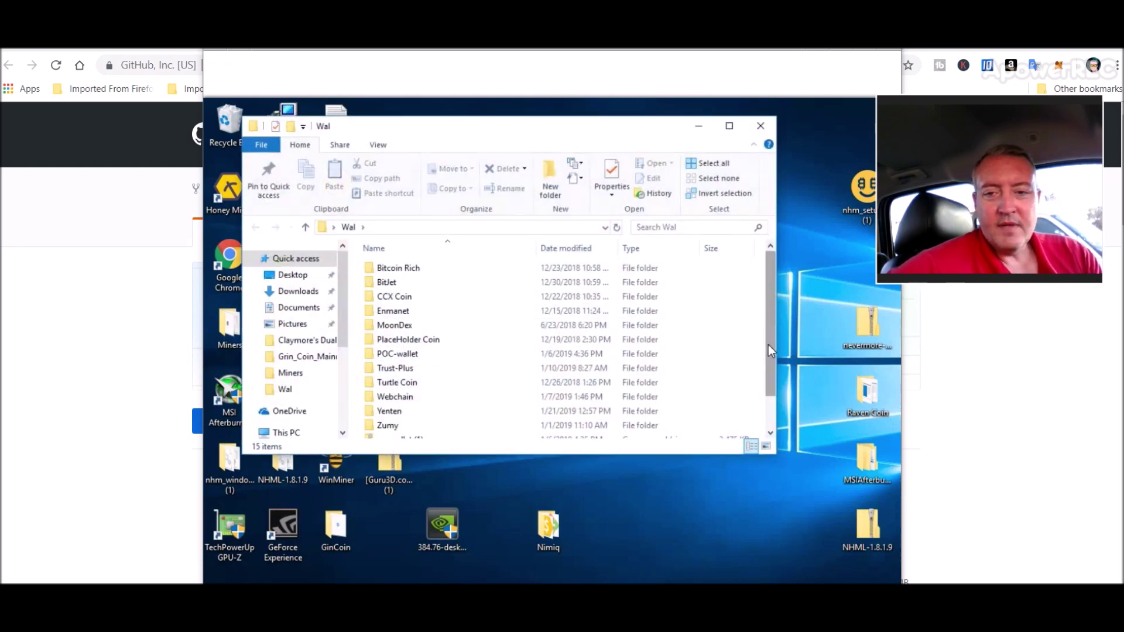
{"action": "left_click", "coordinate": [772, 405]}
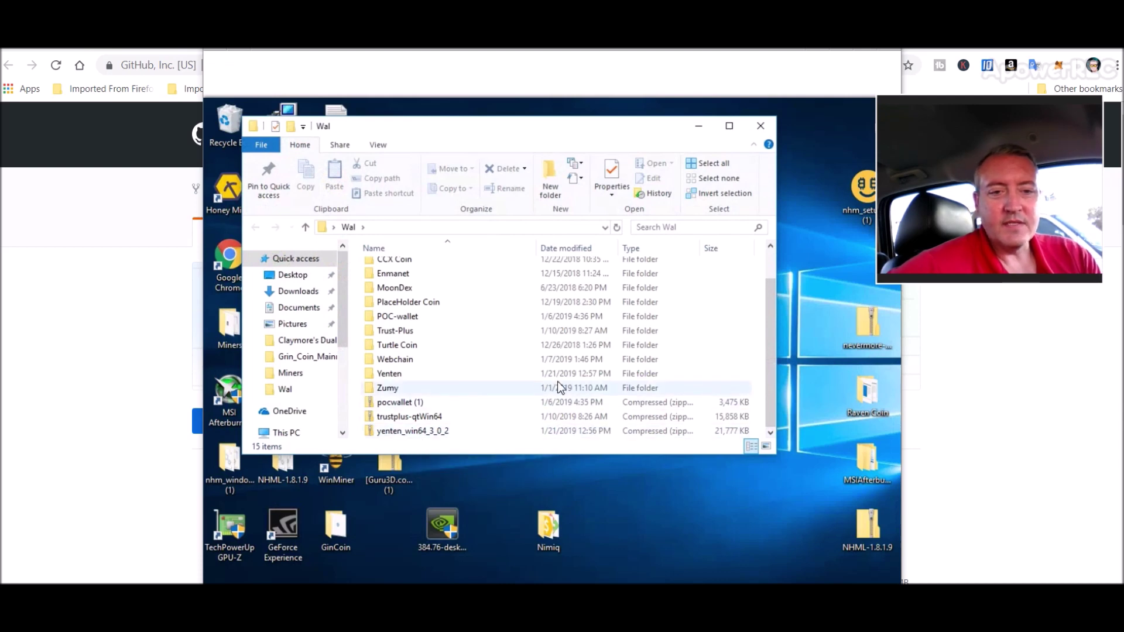
{"action": "double_click", "coordinate": [402, 376]}
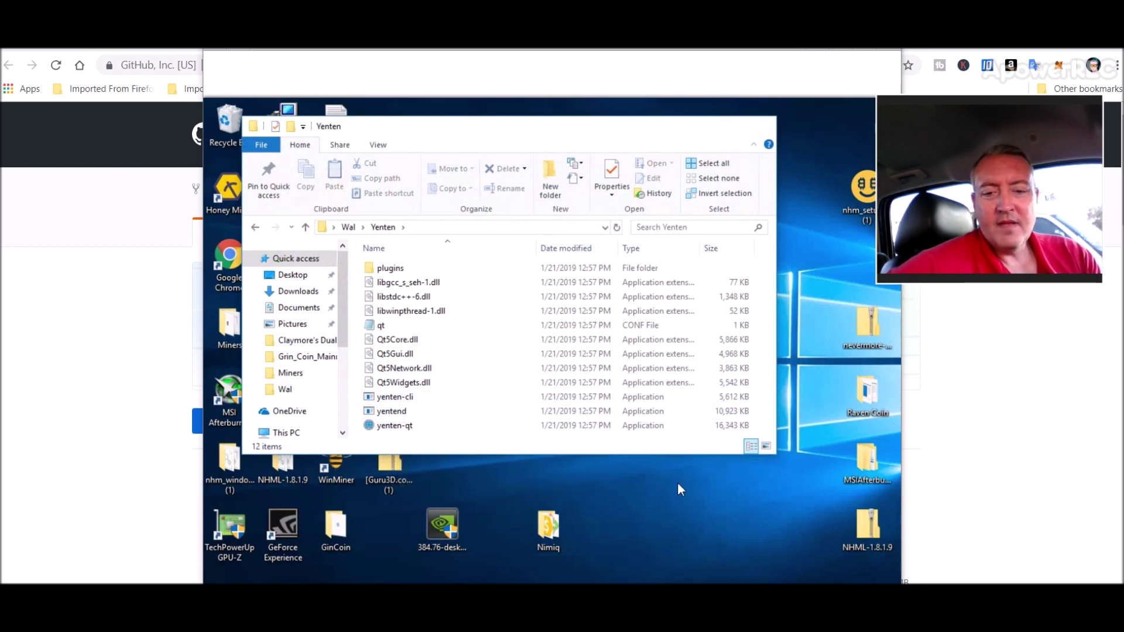
{"action": "double_click", "coordinate": [440, 387]}
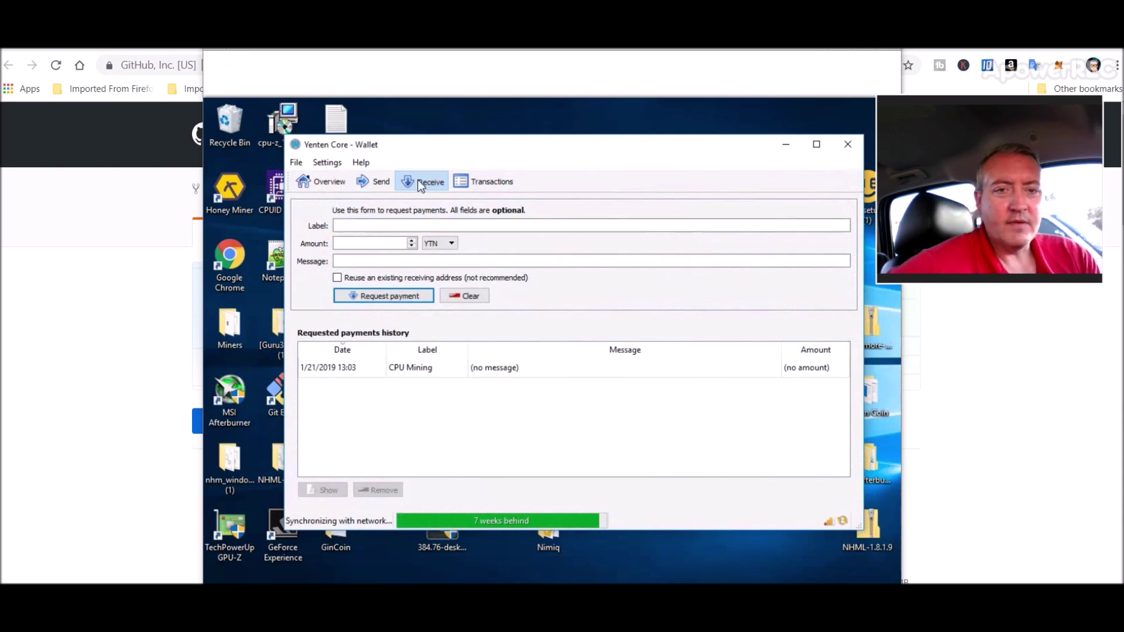
Look over the wallet's overview page, and view the payment details of the CPU Mining request in the receive history
{"action": "left_click", "coordinate": [329, 182]}
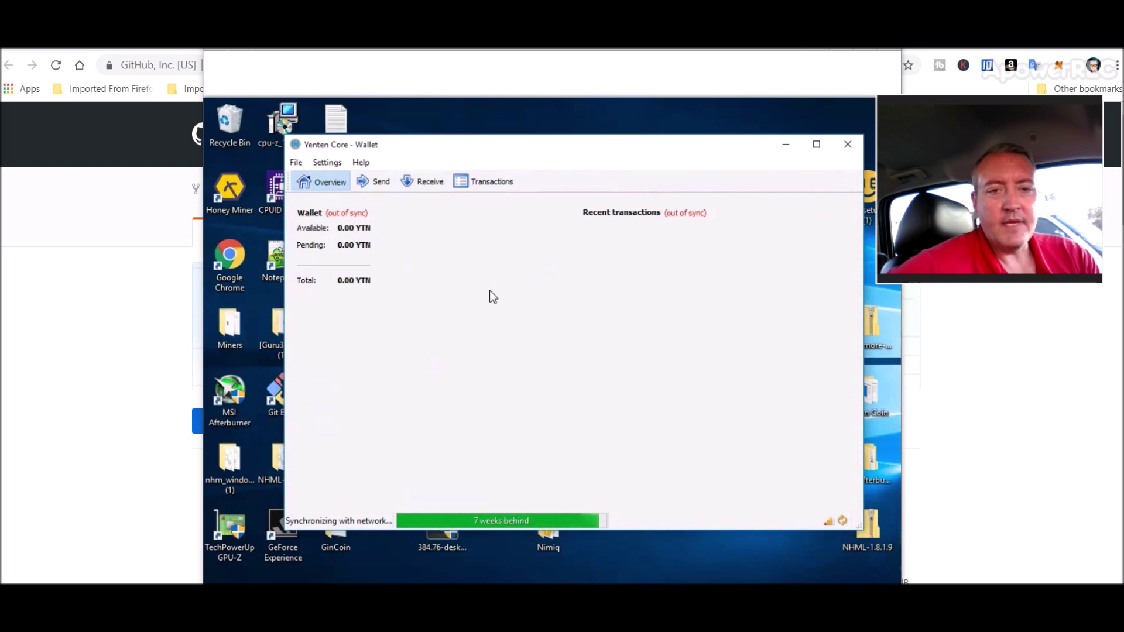
{"action": "left_click", "coordinate": [426, 184]}
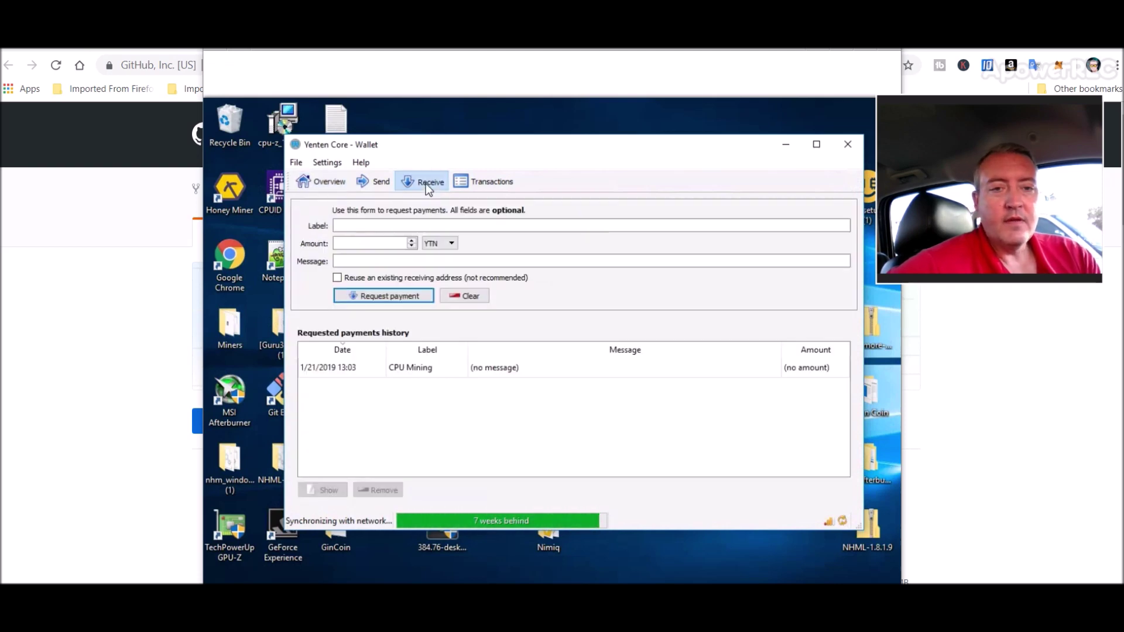
{"action": "left_click", "coordinate": [373, 223]}
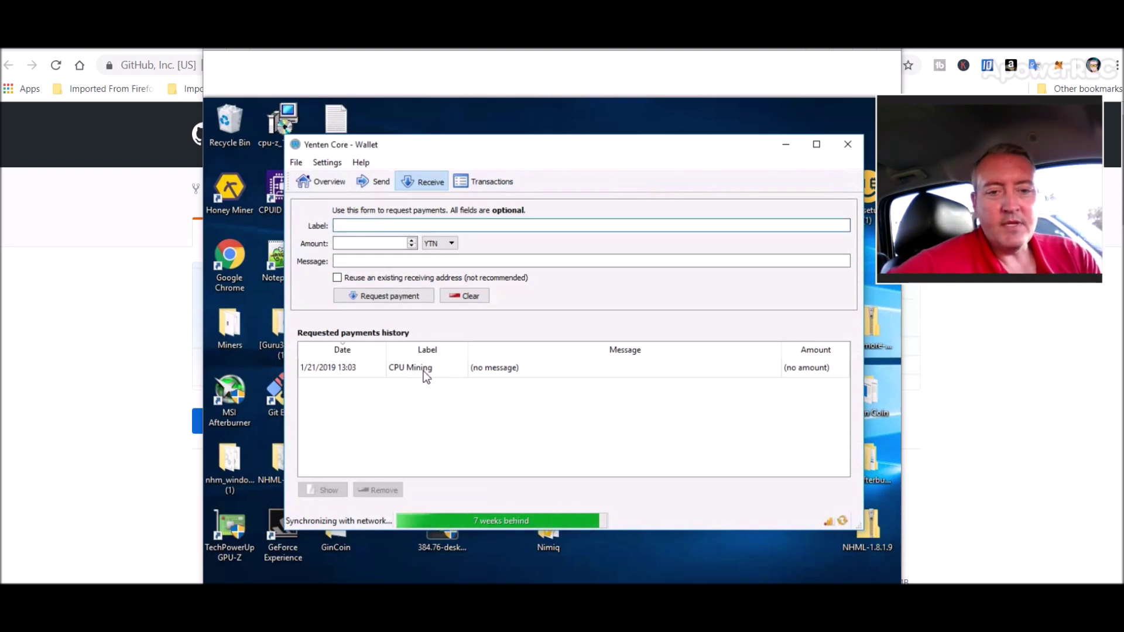
{"action": "left_click", "coordinate": [425, 371]}
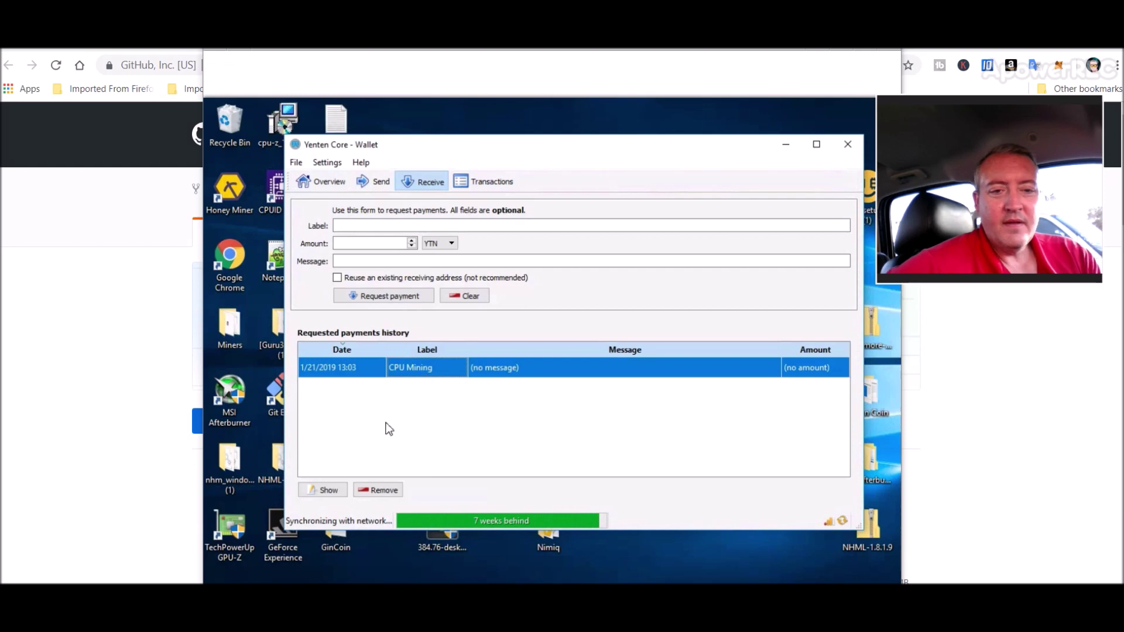
{"action": "left_click", "coordinate": [326, 491]}
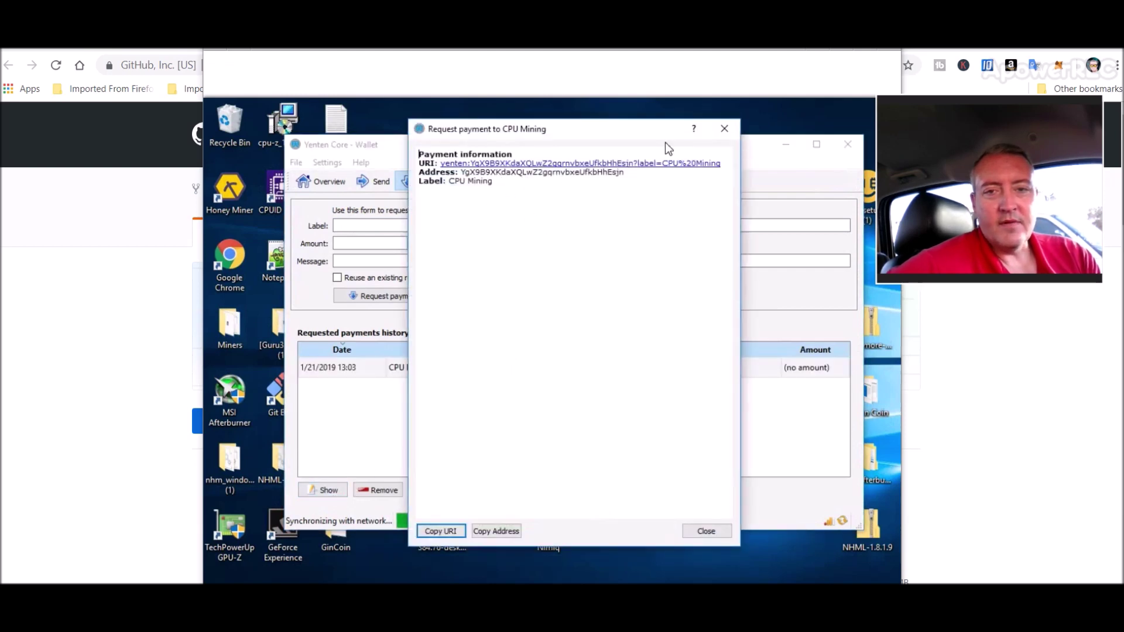
{"action": "left_click", "coordinate": [725, 129]}
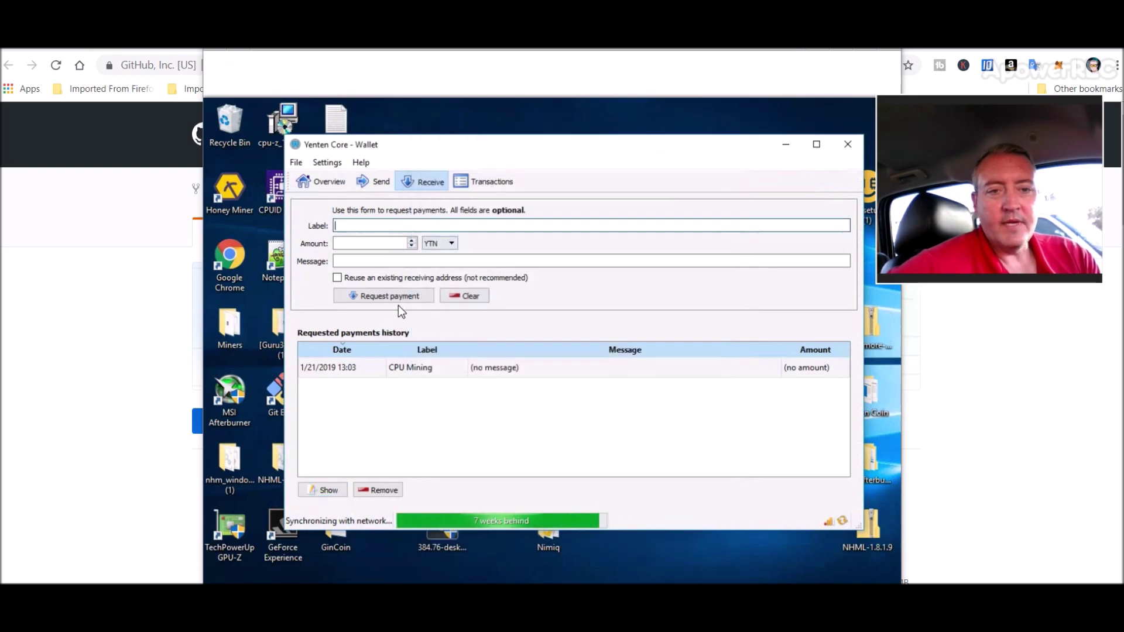
Copy the receiving address from the CPU Mining payment request and close its details
{"action": "left_click", "coordinate": [387, 368]}
{"action": "left_click", "coordinate": [325, 490]}
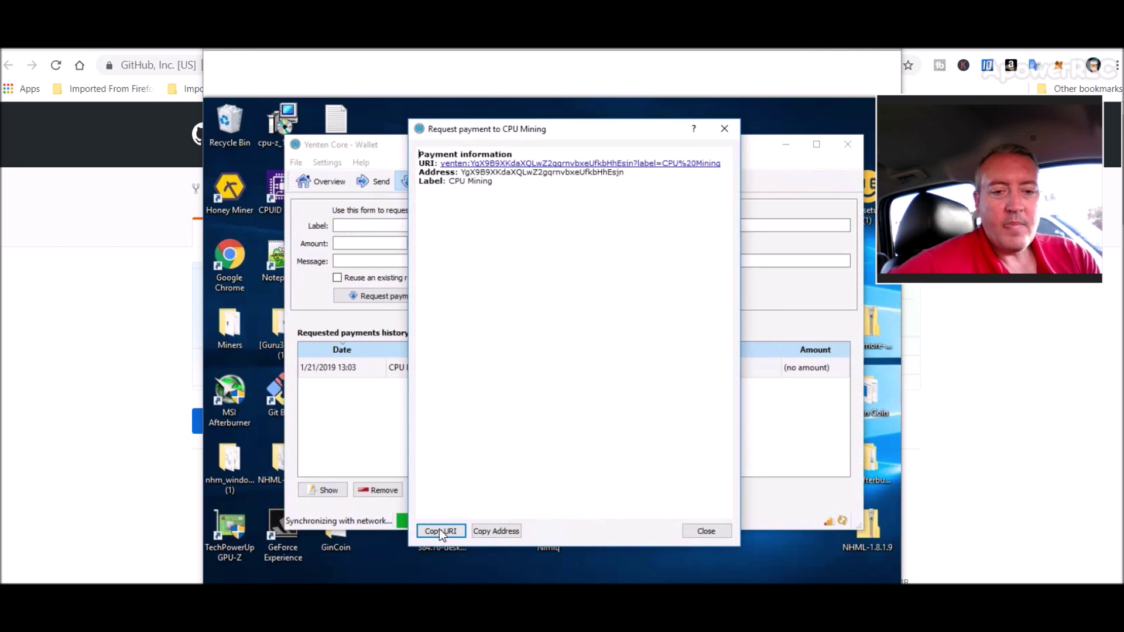
{"action": "left_click", "coordinate": [489, 533]}
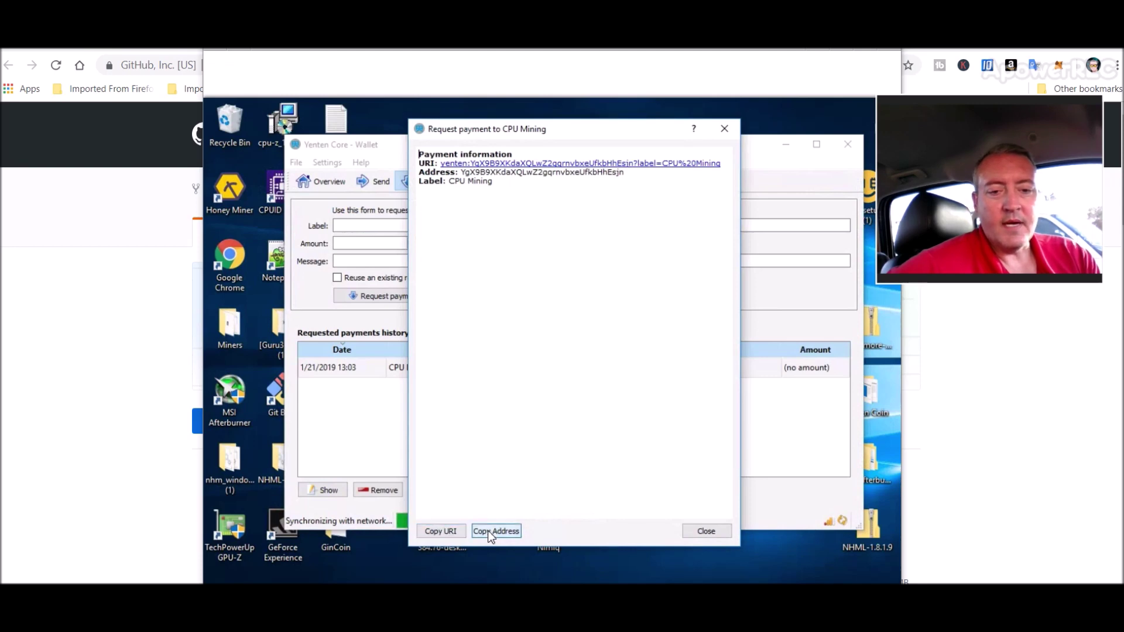
{"action": "left_click", "coordinate": [700, 531]}
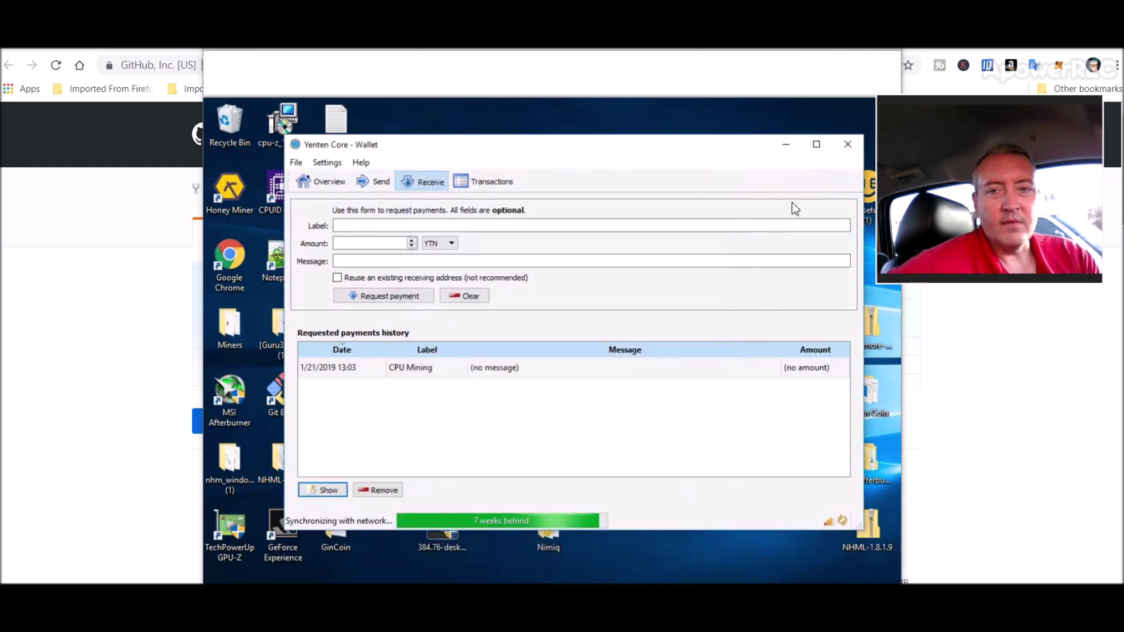
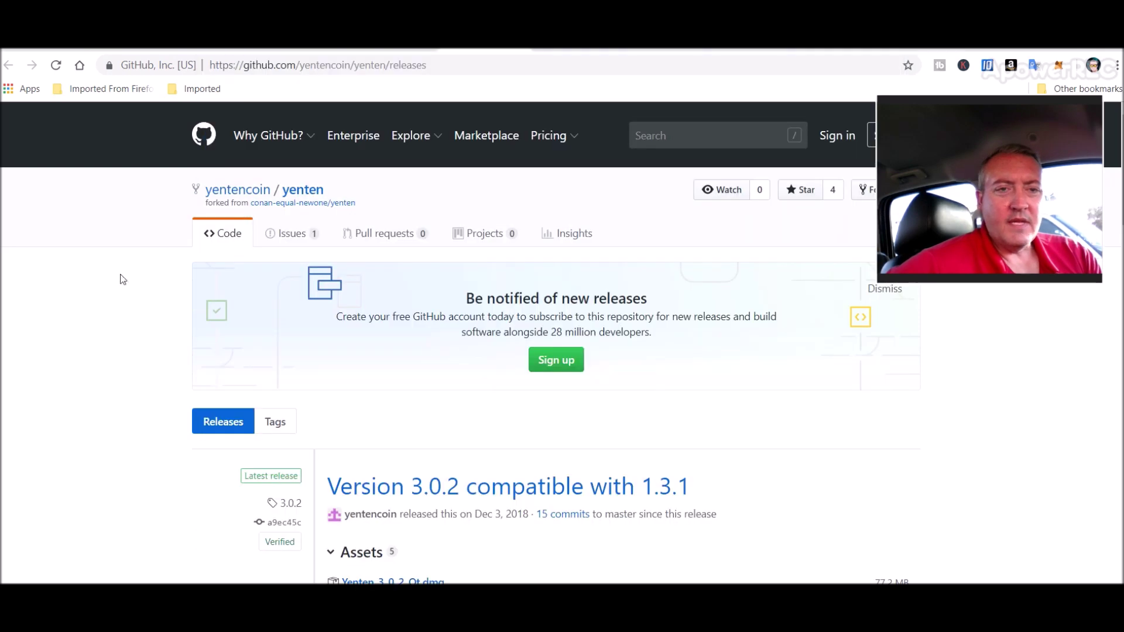
Look up the cpuminer-opt releases on GitHub, and open cpuminer-opt-3.8.8.1-windows inside the rig's cpuminer-opt-YenTen folder
{"action": "left_click", "coordinate": [562, 47]}
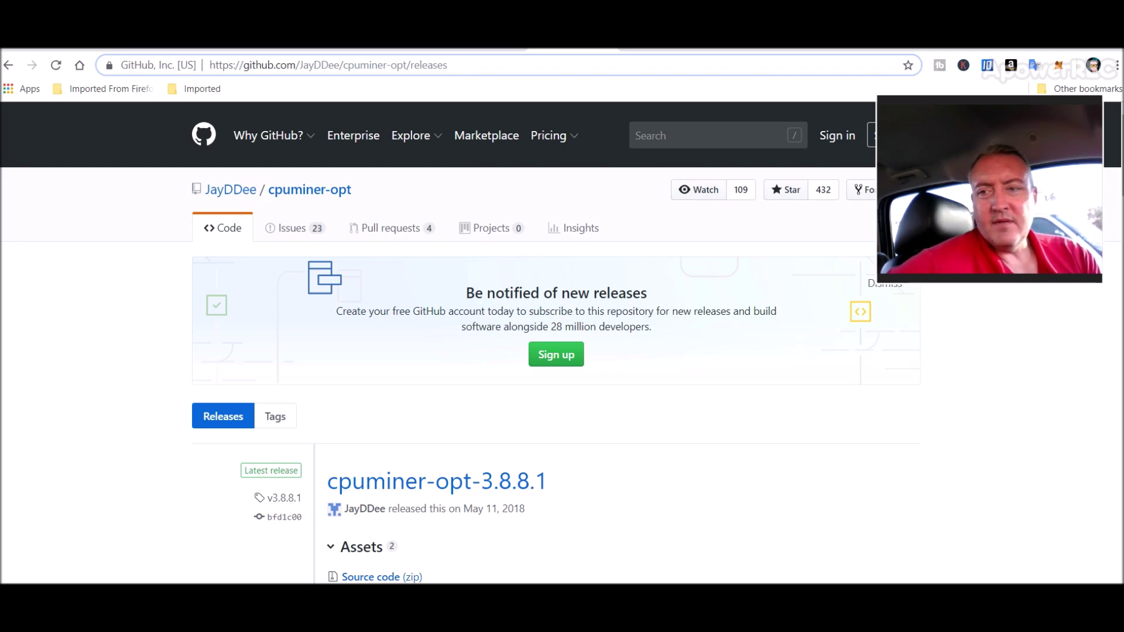
{"action": "scroll", "coordinate": [662, 240], "scroll_direction": "down", "scroll_amount": 4}
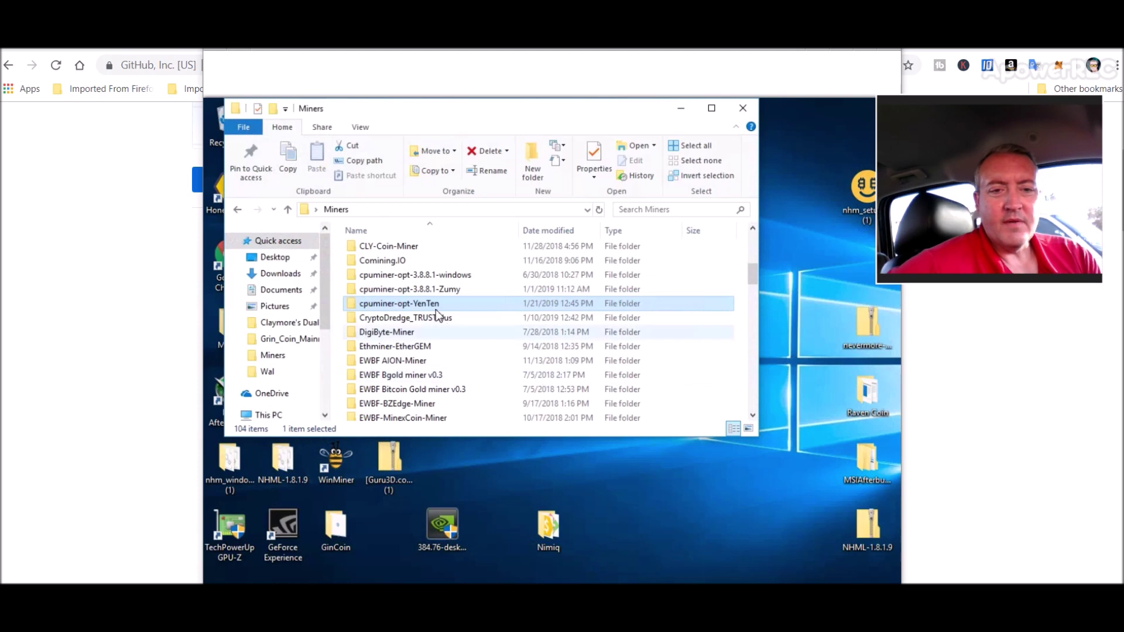
{"action": "double_click", "coordinate": [369, 304]}
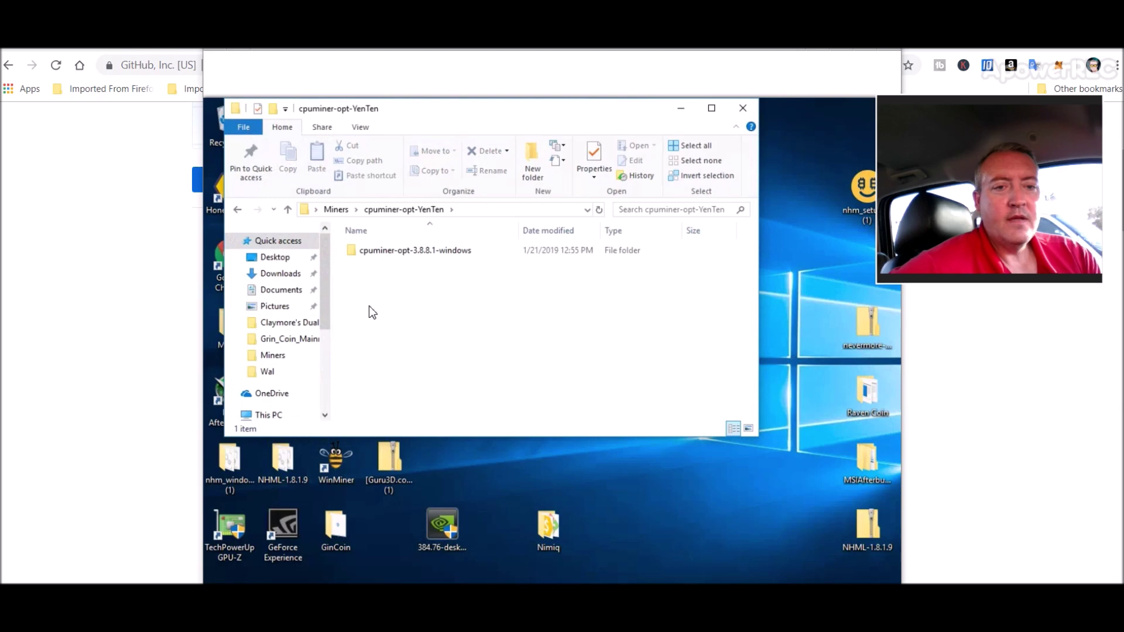
{"action": "double_click", "coordinate": [440, 252]}
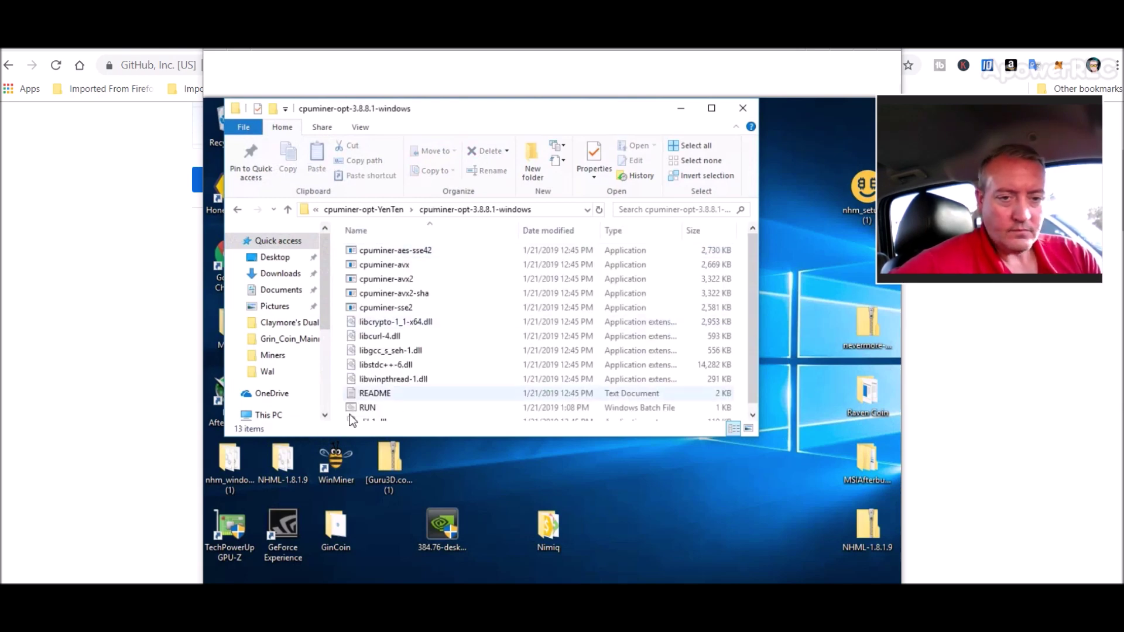
Open the RUN batch file for editing and read its whole cpuminer-avx command line, including pool, wallet and worker settings
{"action": "left_click", "coordinate": [388, 406]}
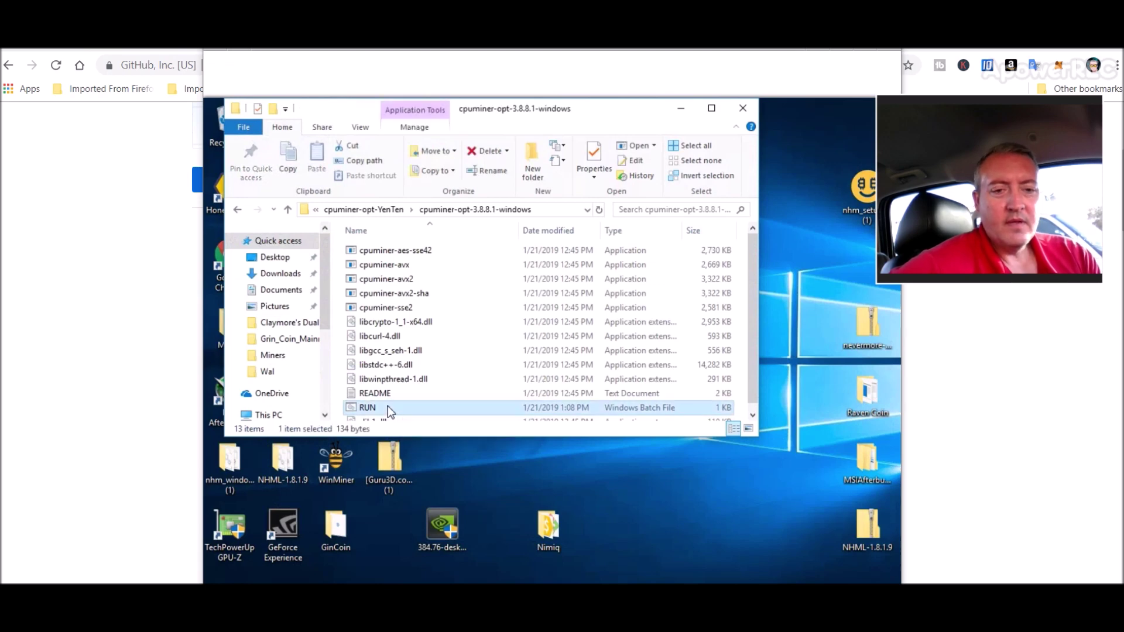
{"action": "right_click", "coordinate": [388, 407]}
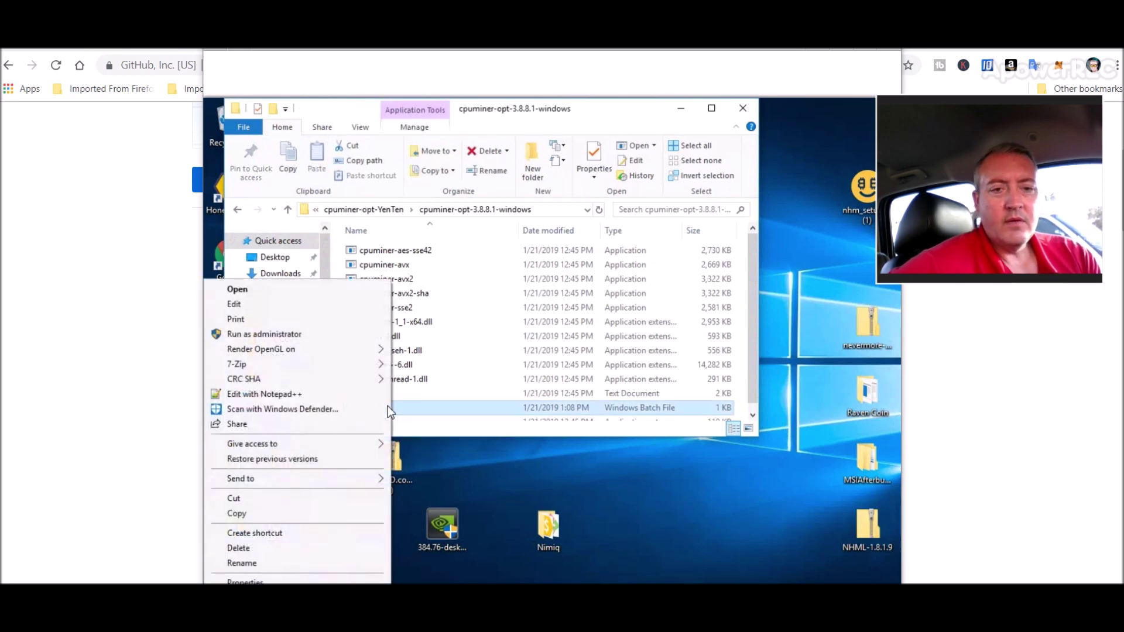
{"action": "left_click", "coordinate": [335, 304]}
{"action": "left_click", "coordinate": [498, 229]}
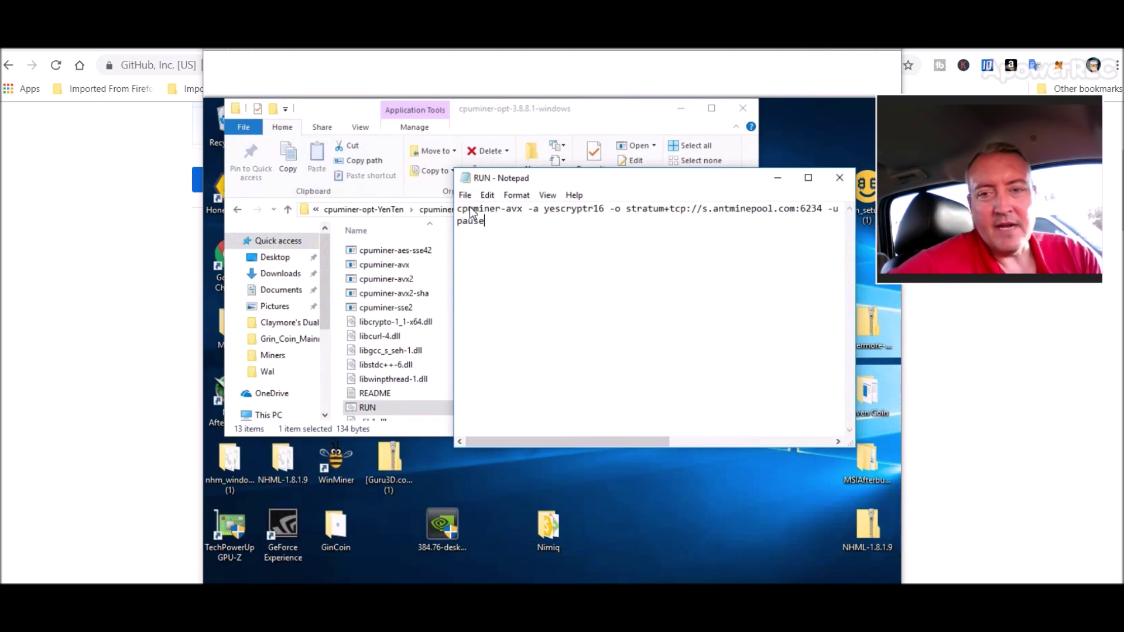
{"action": "left_click_drag", "start_coordinate": [633, 444], "coordinate": [735, 431]}
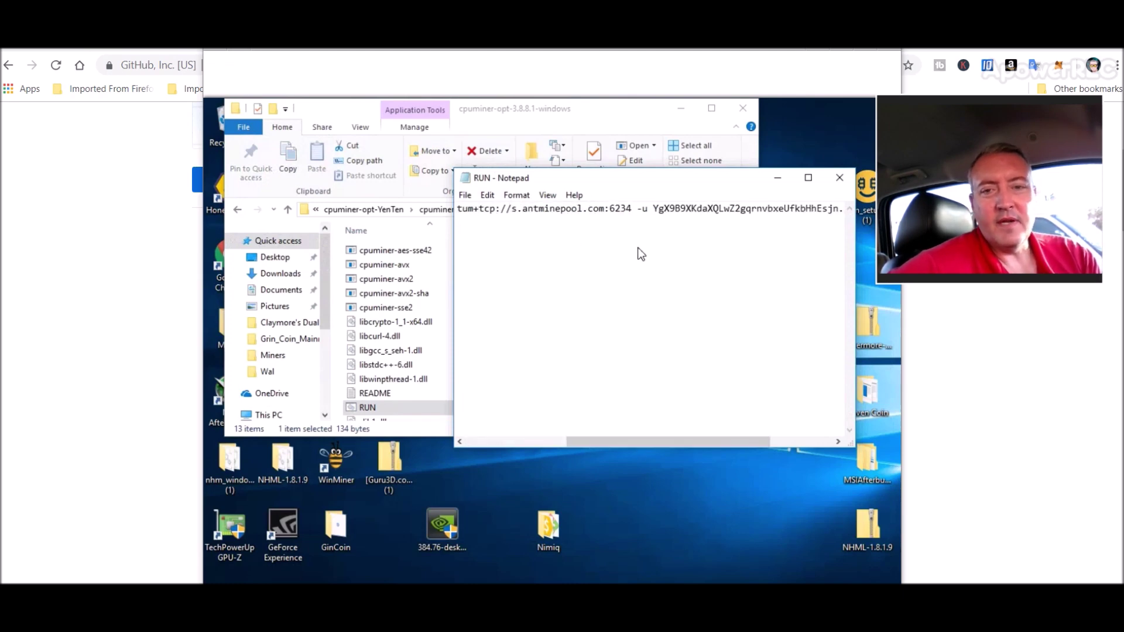
{"action": "left_click_drag", "start_coordinate": [656, 442], "coordinate": [755, 447]}
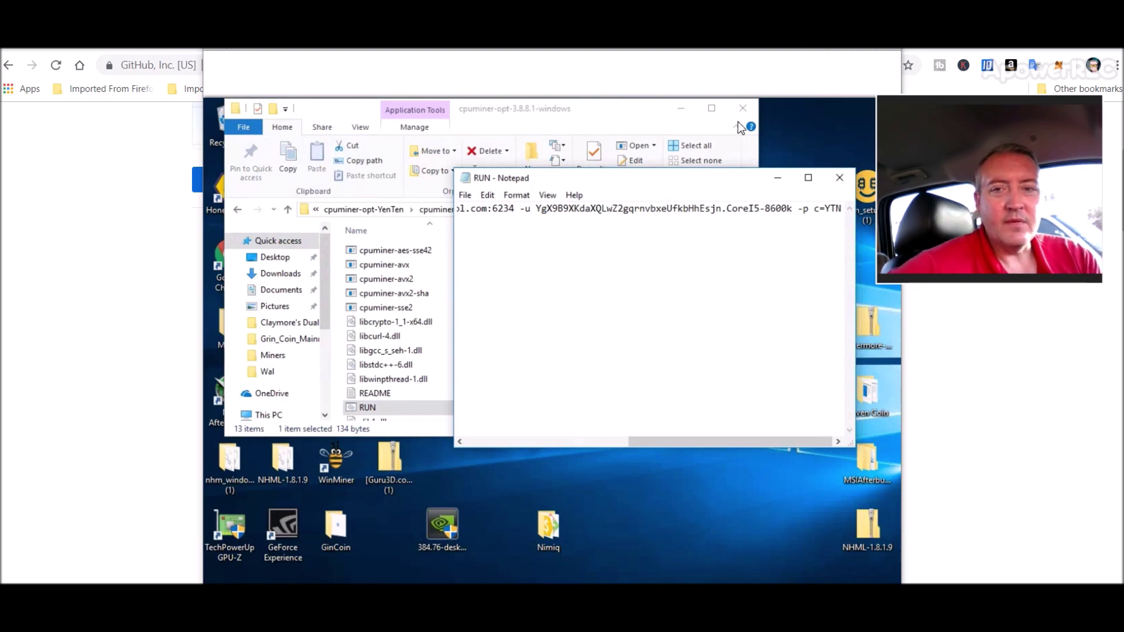
Close the running CPU miner console and the RUN file in Notepad, and restart the miner from the RUN batch file
{"action": "key", "text": "alt+Tab"}
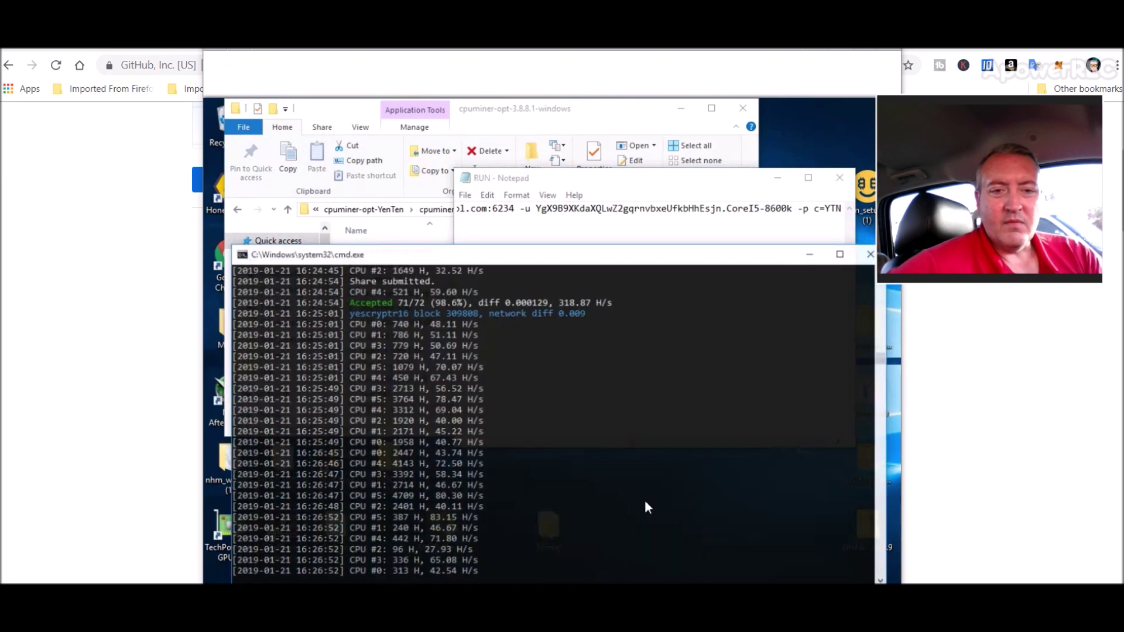
{"action": "left_click_drag", "start_coordinate": [611, 253], "coordinate": [606, 177]}
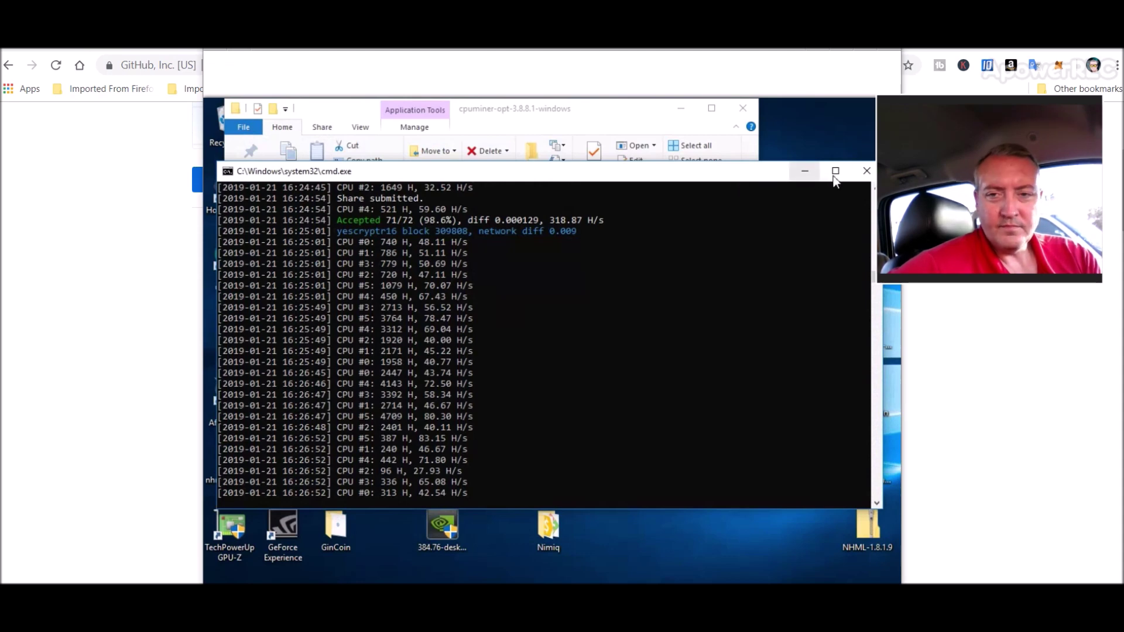
{"action": "left_click", "coordinate": [862, 170]}
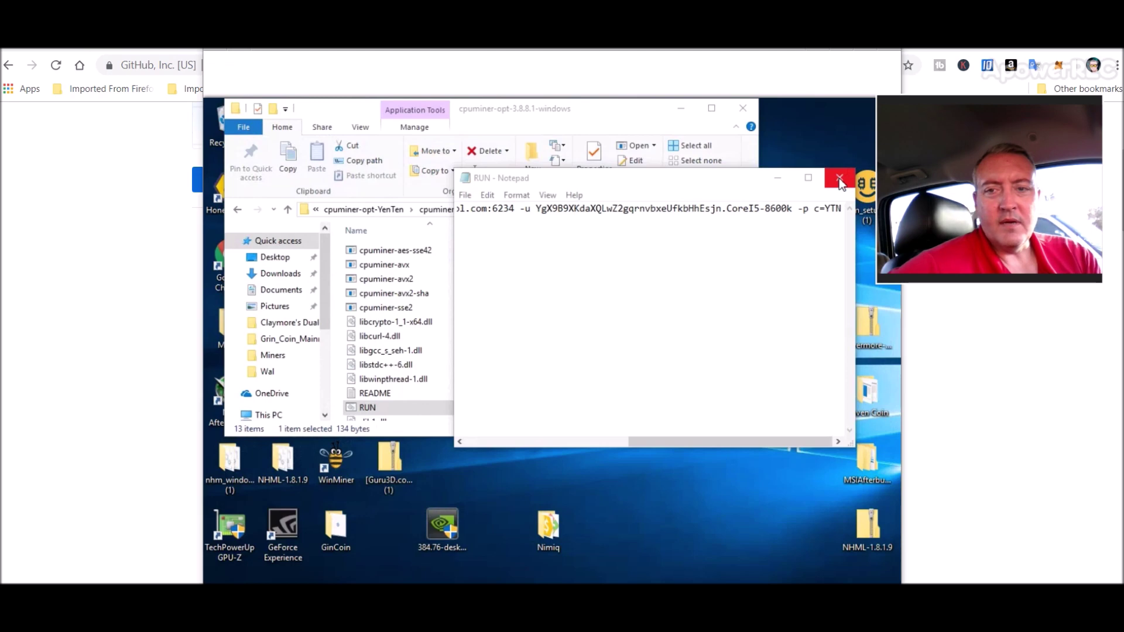
{"action": "left_click", "coordinate": [840, 178]}
{"action": "left_click", "coordinate": [389, 406]}
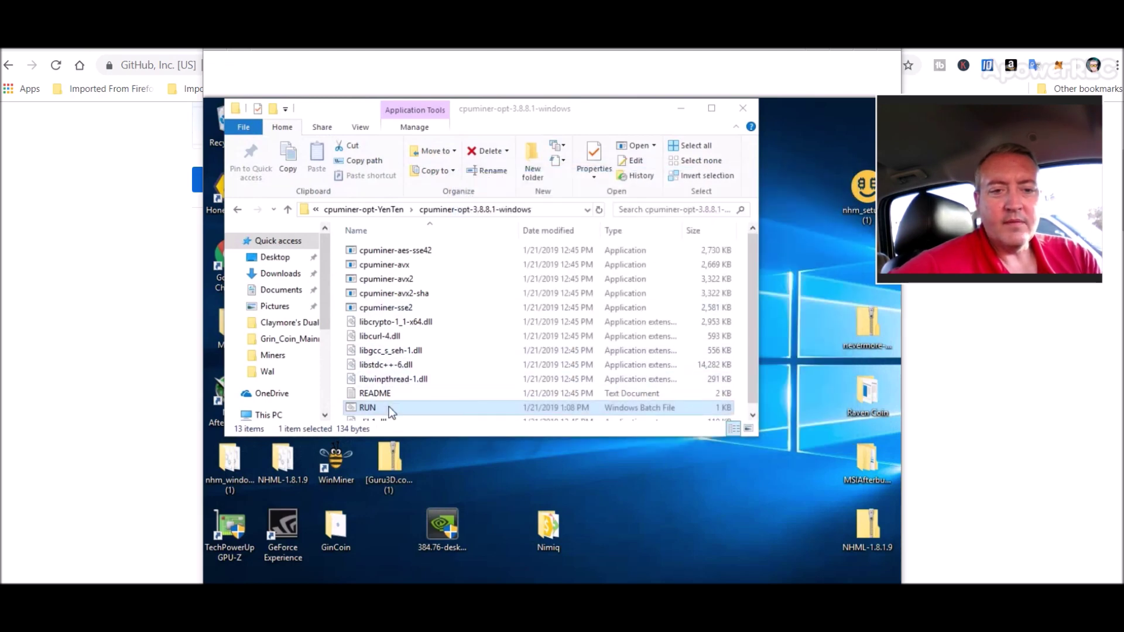
{"action": "double_click", "coordinate": [389, 407]}
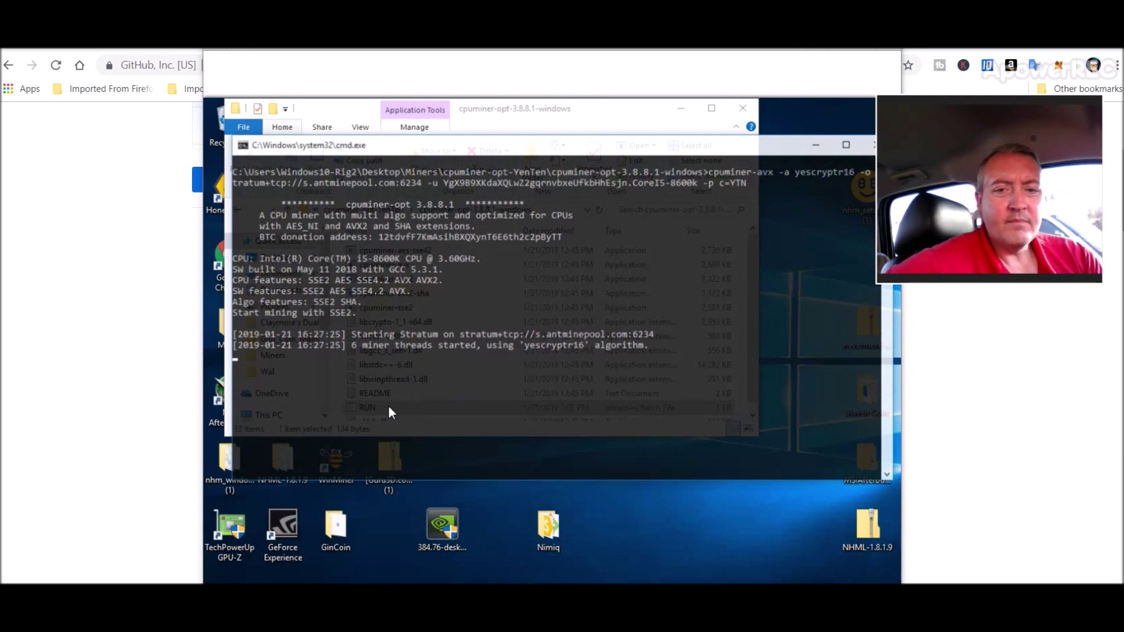
Switch to the browser's AntMinePool wallet page, resume its auto refresh, and compare the miner statistics with the running miner console
{"action": "left_click", "coordinate": [111, 312]}
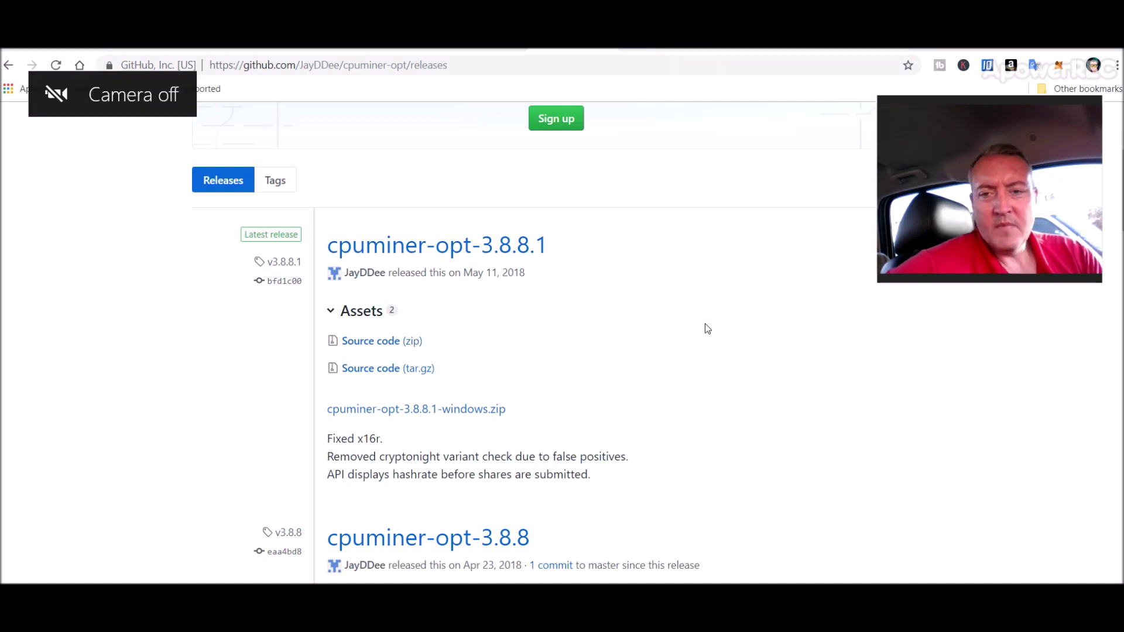
{"action": "left_click", "coordinate": [673, 41]}
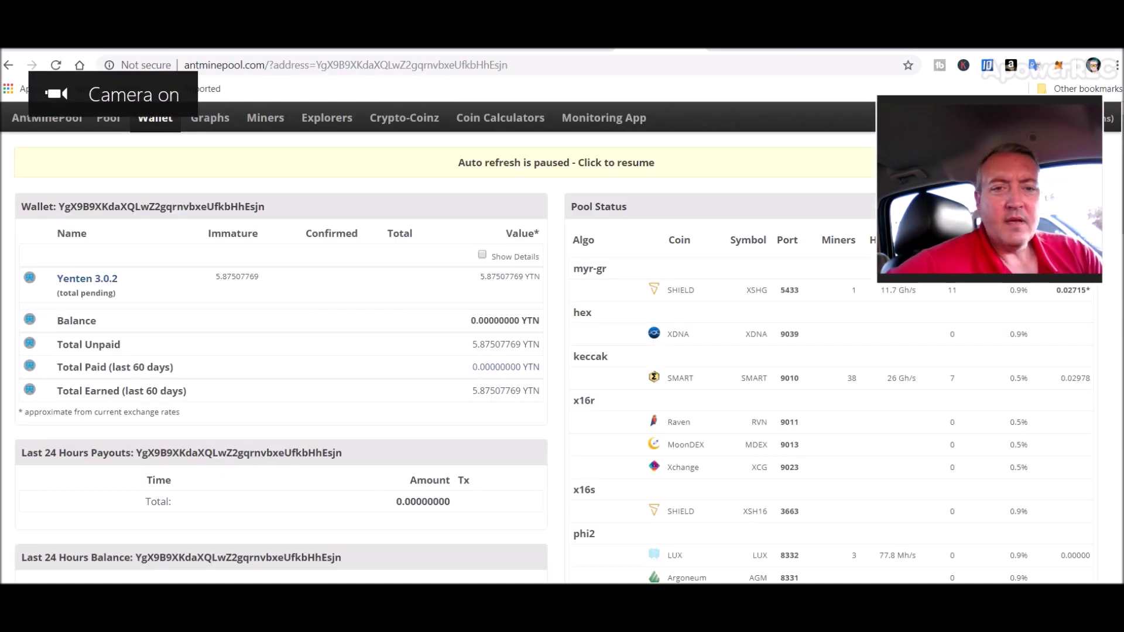
{"action": "left_click", "coordinate": [571, 164]}
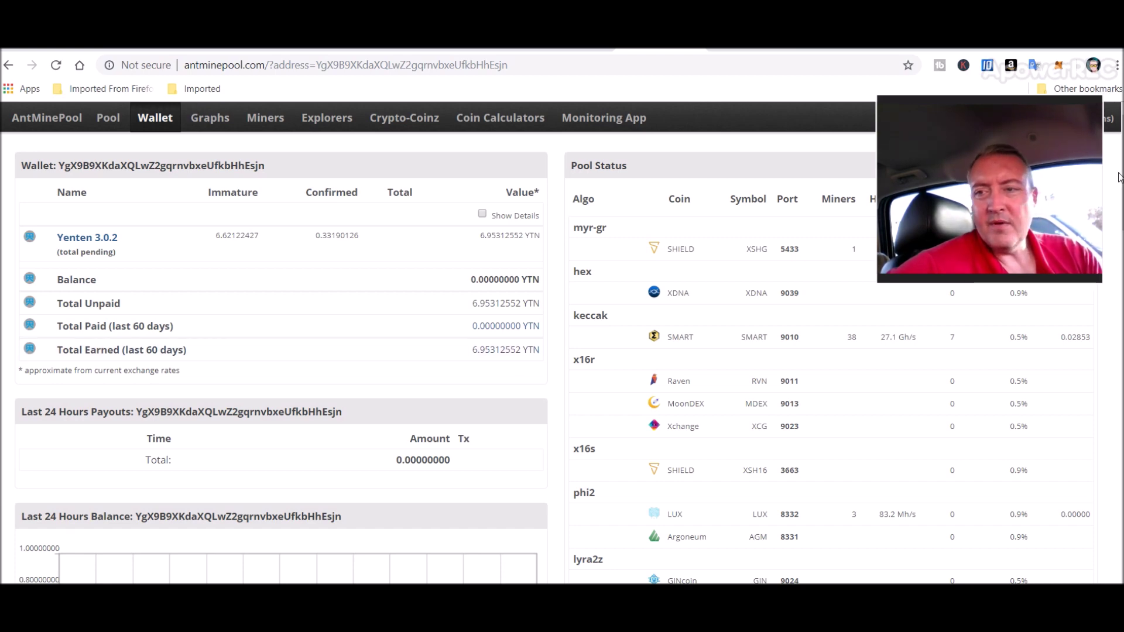
{"action": "left_click_drag", "start_coordinate": [1122, 176], "coordinate": [1120, 357]}
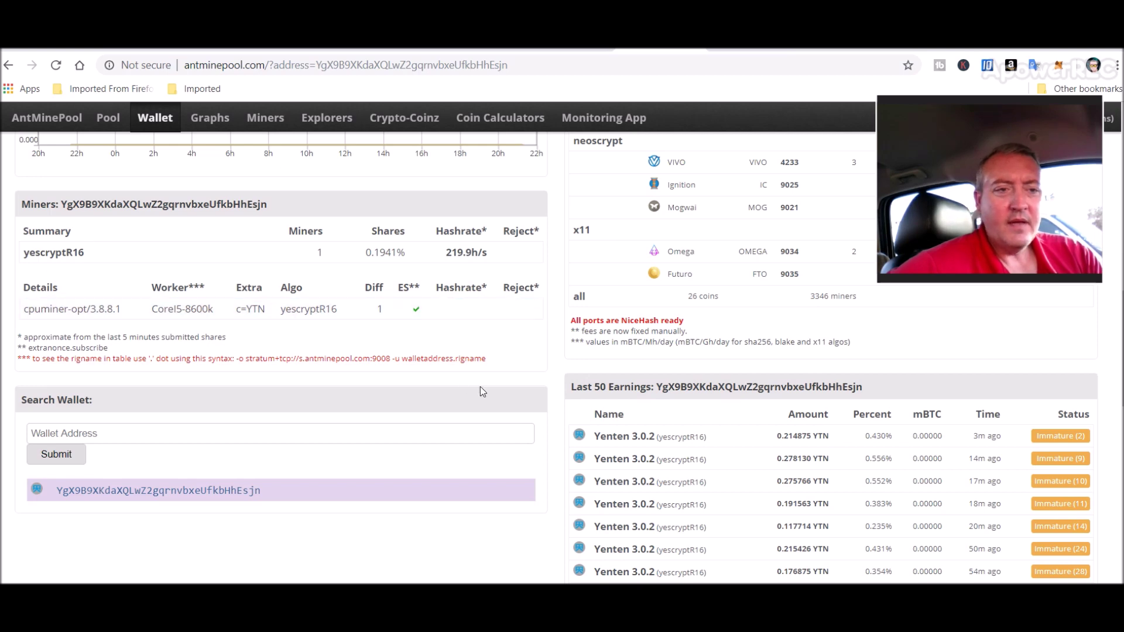
{"action": "key", "text": "alt+Tab"}
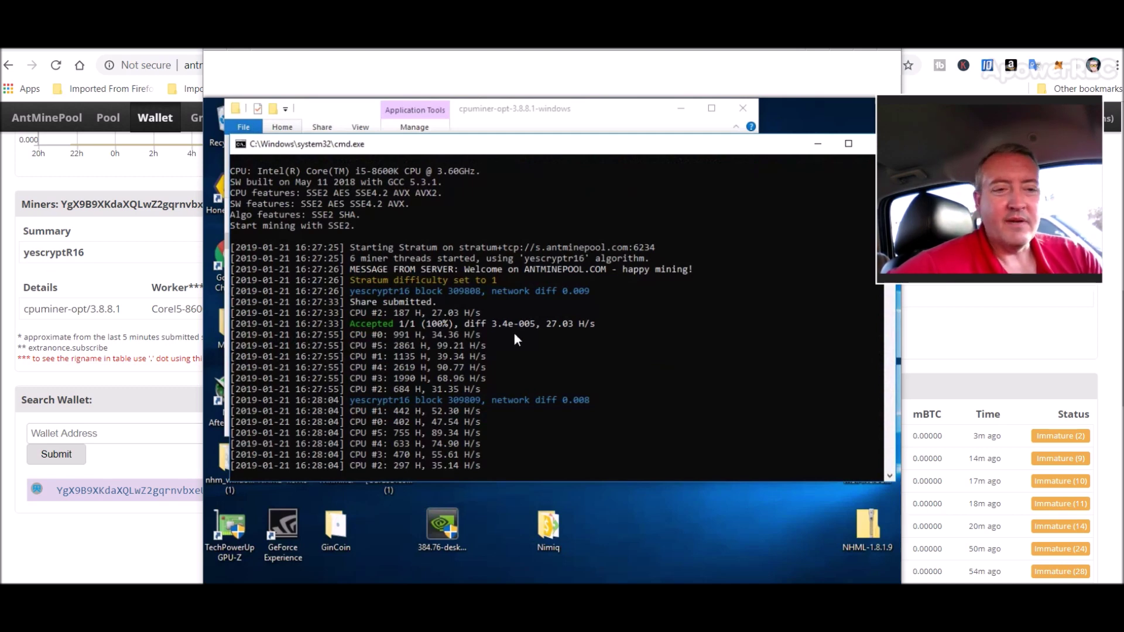
{"action": "left_click", "coordinate": [152, 203]}
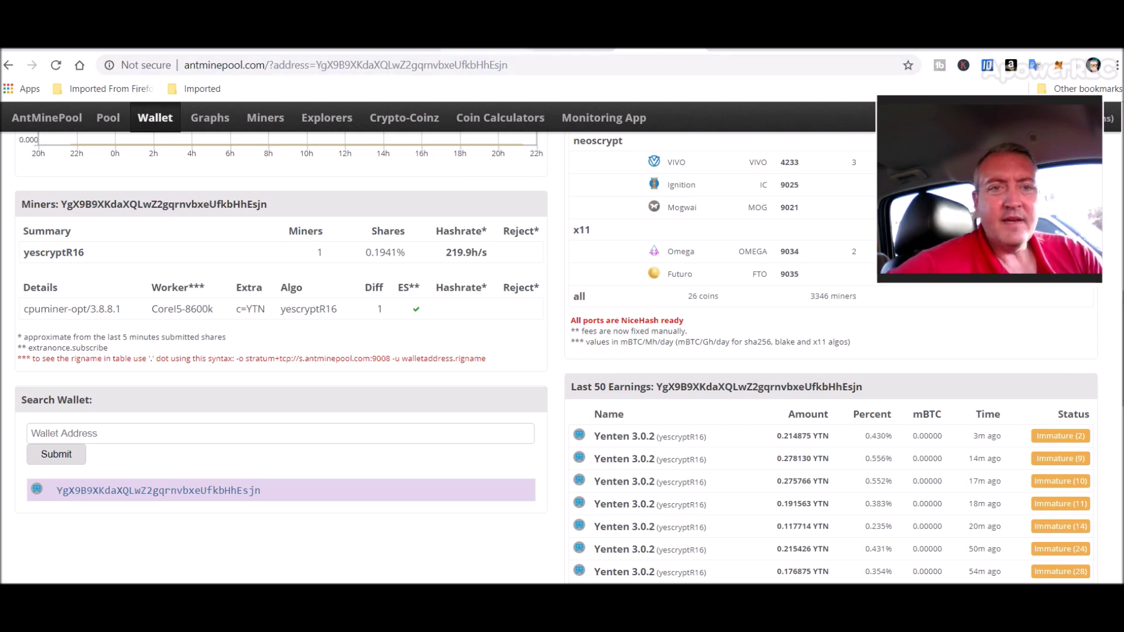
Review Yenten's supply figures and price chart on CoinMarketCap, and return to the balance summary on the AntMinePool wallet page
{"action": "left_click", "coordinate": [396, 47]}
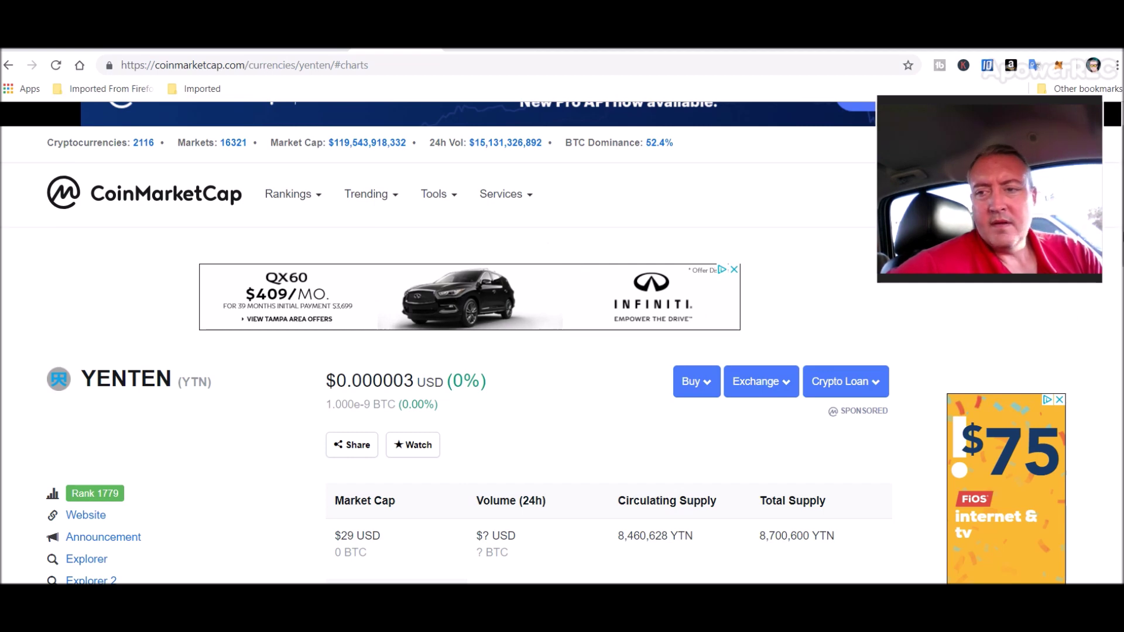
{"action": "scroll", "coordinate": [556, 345], "scroll_direction": "down", "scroll_amount": 7}
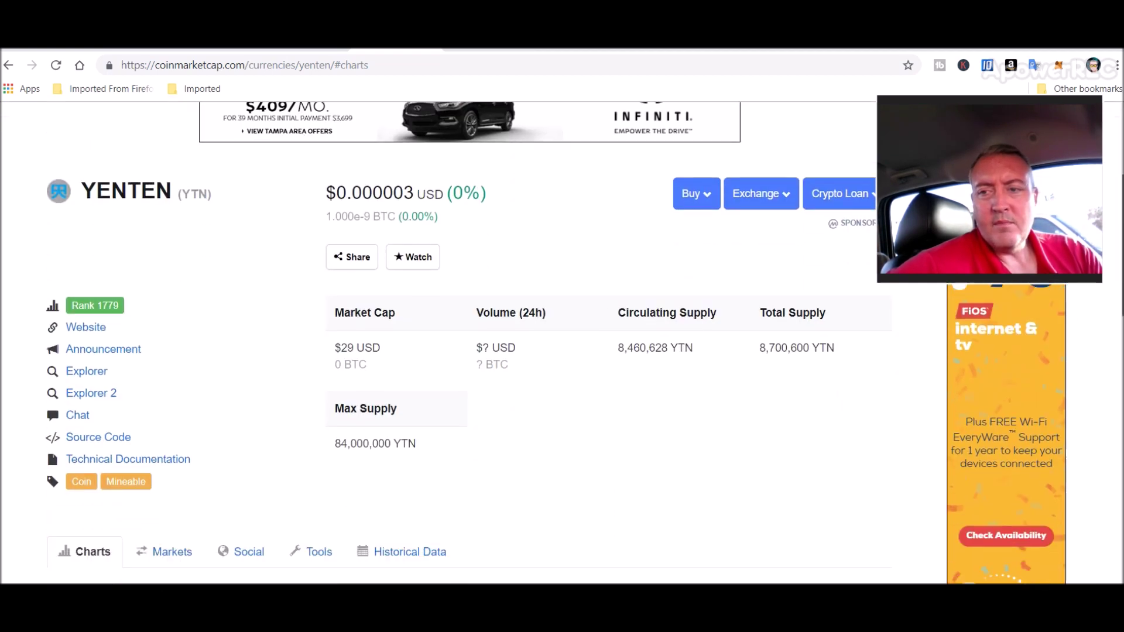
{"action": "scroll", "coordinate": [183, 350], "scroll_direction": "down", "scroll_amount": 4}
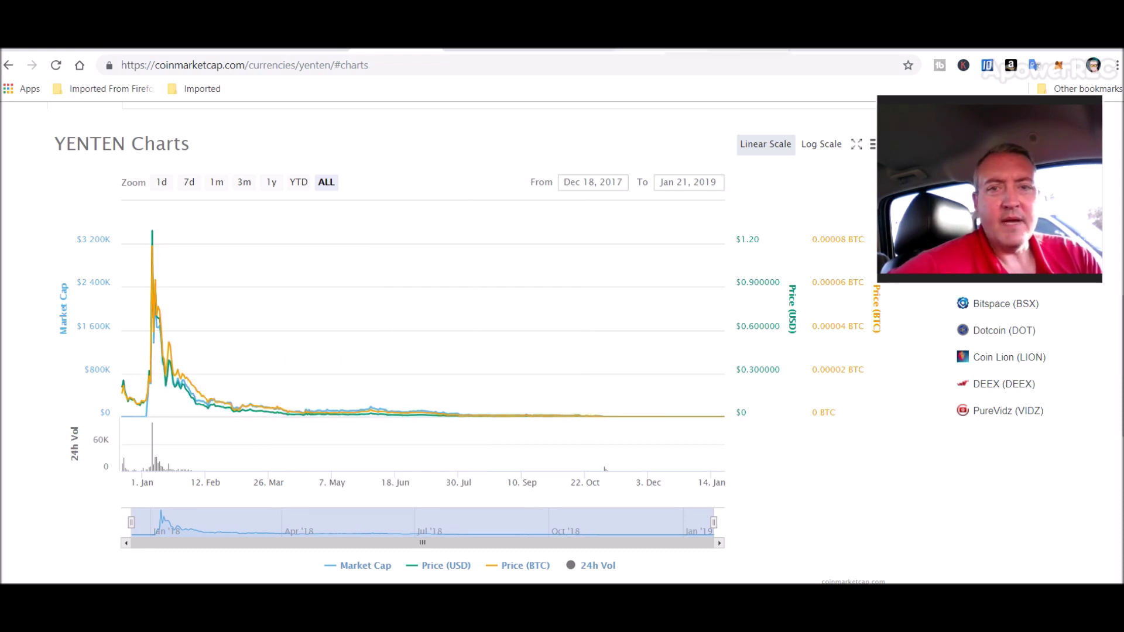
{"action": "key", "text": "ctrl+Tab"}
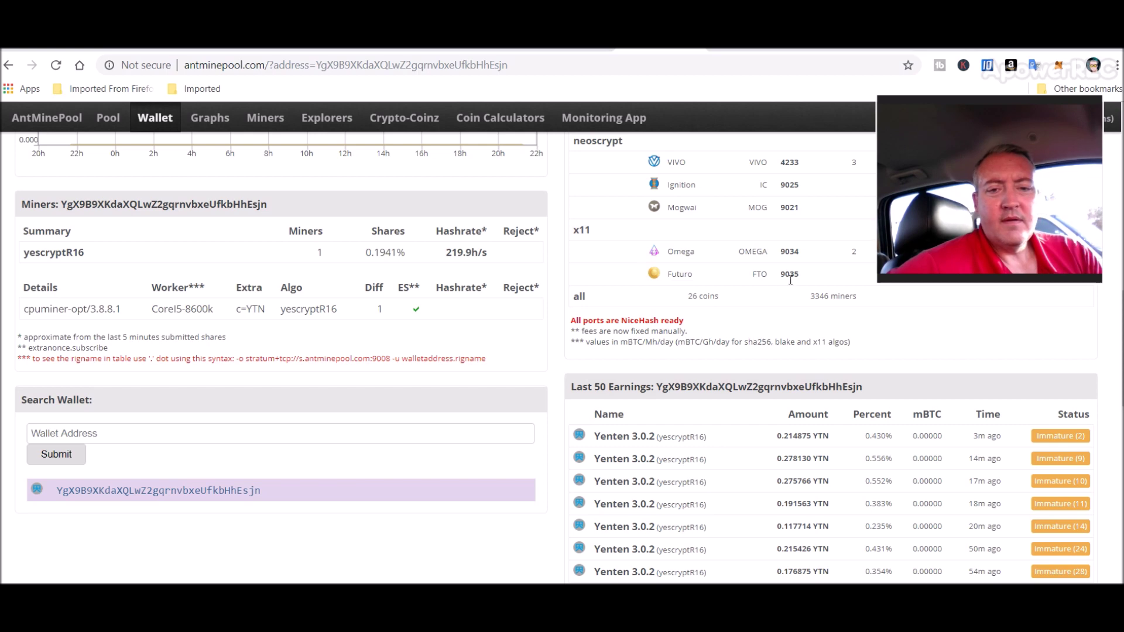
{"action": "scroll", "coordinate": [1122, 229], "scroll_direction": "up", "scroll_amount": 10}
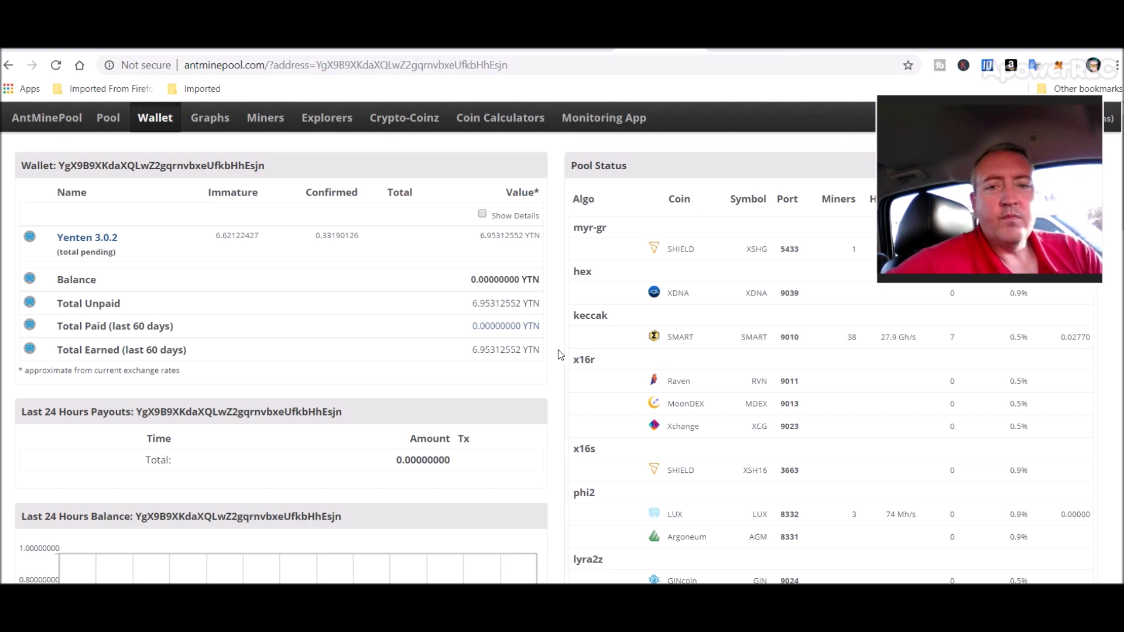
Review the balances and hashrate chart on the Grinmint dashboard, and reload the GRIN/BTC market page on BitMesh
{"action": "left_click", "coordinate": [55, 38]}
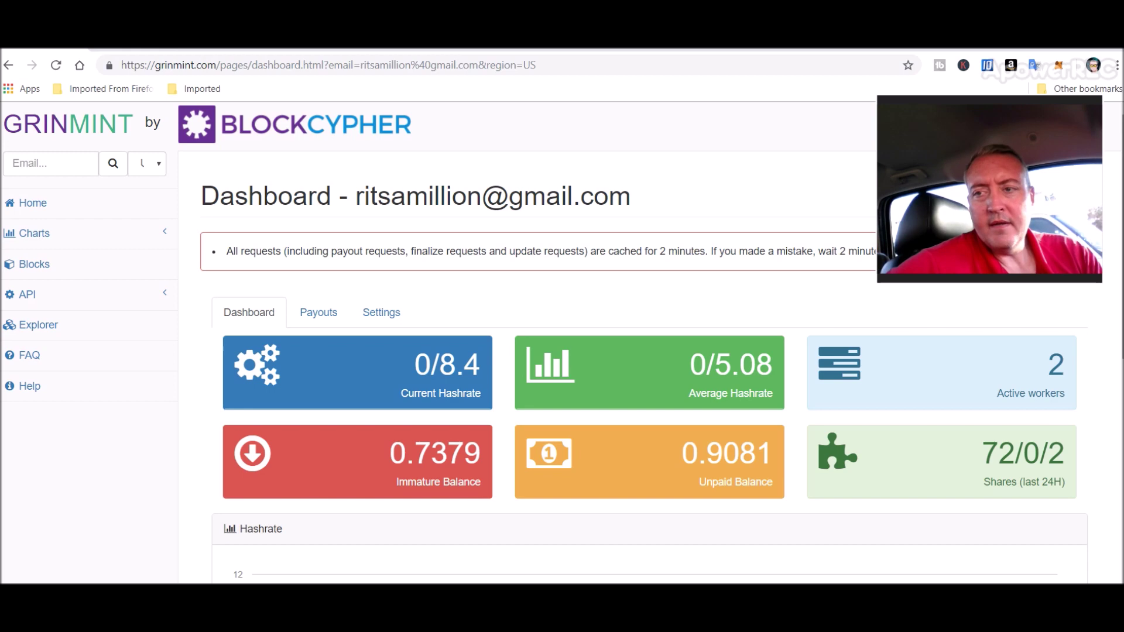
{"action": "scroll", "coordinate": [1070, 369], "scroll_direction": "down", "scroll_amount": 5}
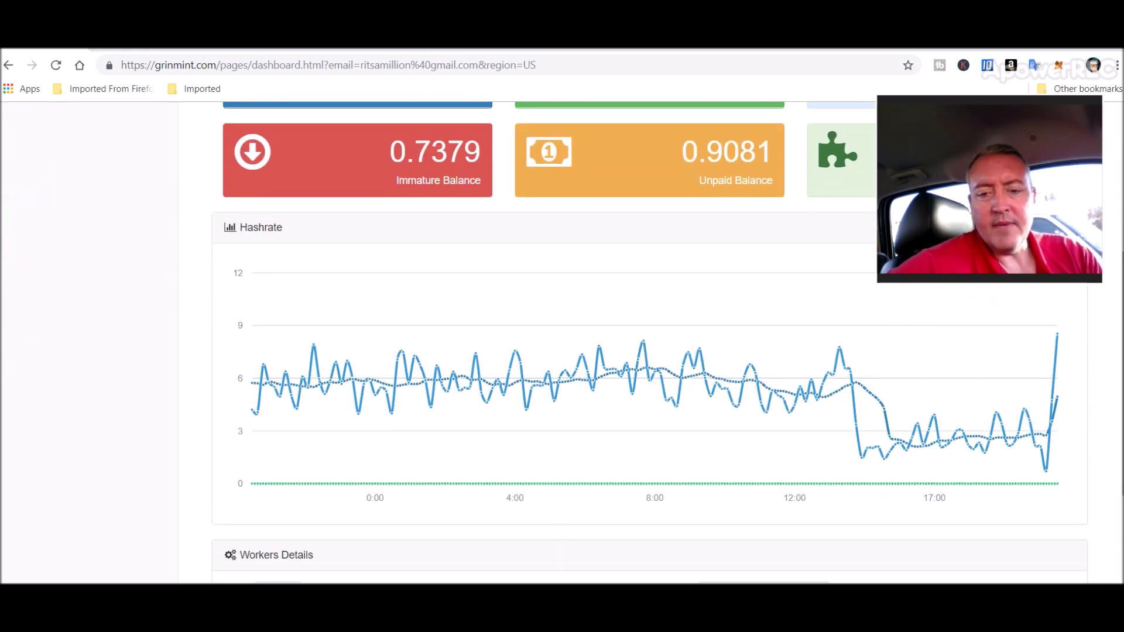
{"action": "key", "text": "ctrl+Tab"}
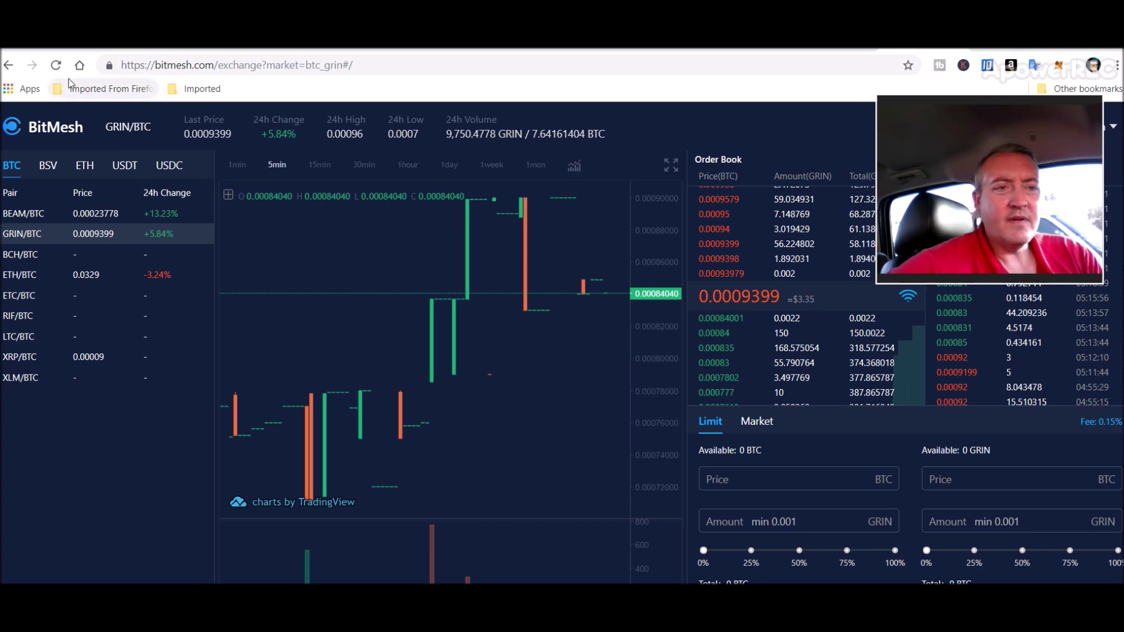
{"action": "left_click", "coordinate": [55, 65]}
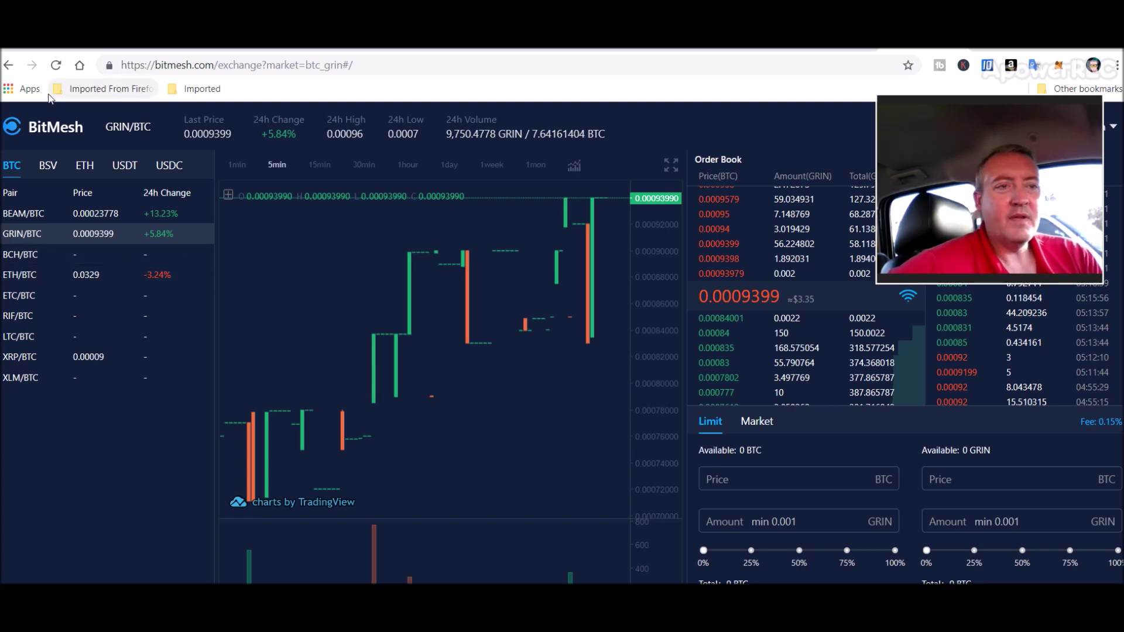
Recheck the latest hashrate point and balance summary on the Grinmint dashboard, and compare them with the GRIN price on BitMesh
{"action": "left_click", "coordinate": [50, 49]}
{"action": "mouse_move", "coordinate": [1054, 410]}
{"action": "scroll", "coordinate": [707, 415], "scroll_direction": "up", "scroll_amount": 4}
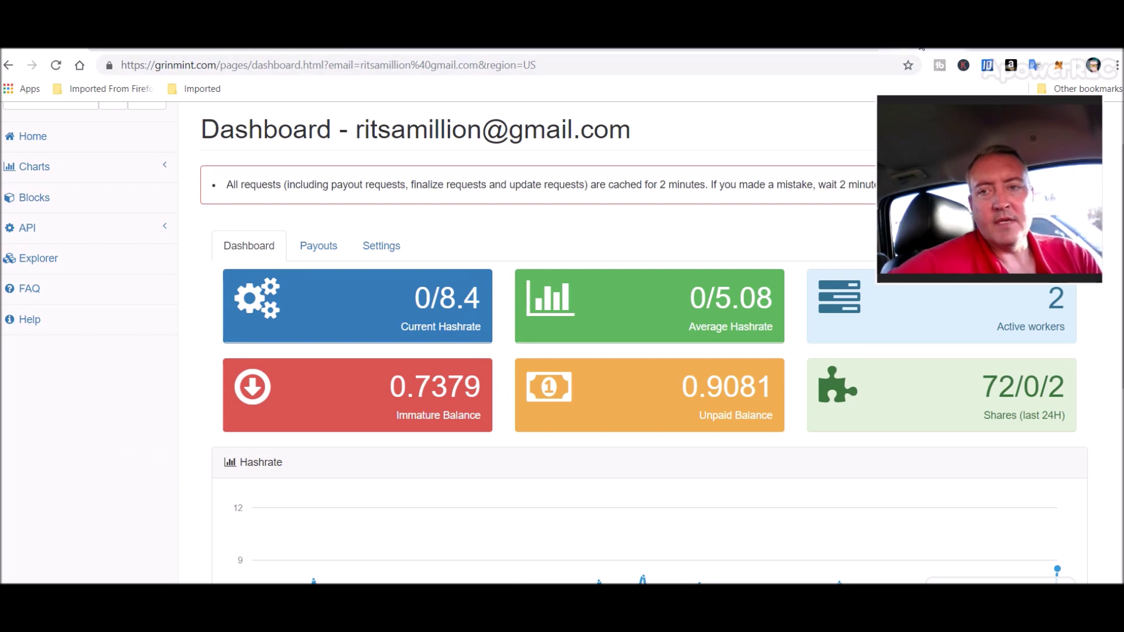
{"action": "key", "text": "ctrl+Tab"}
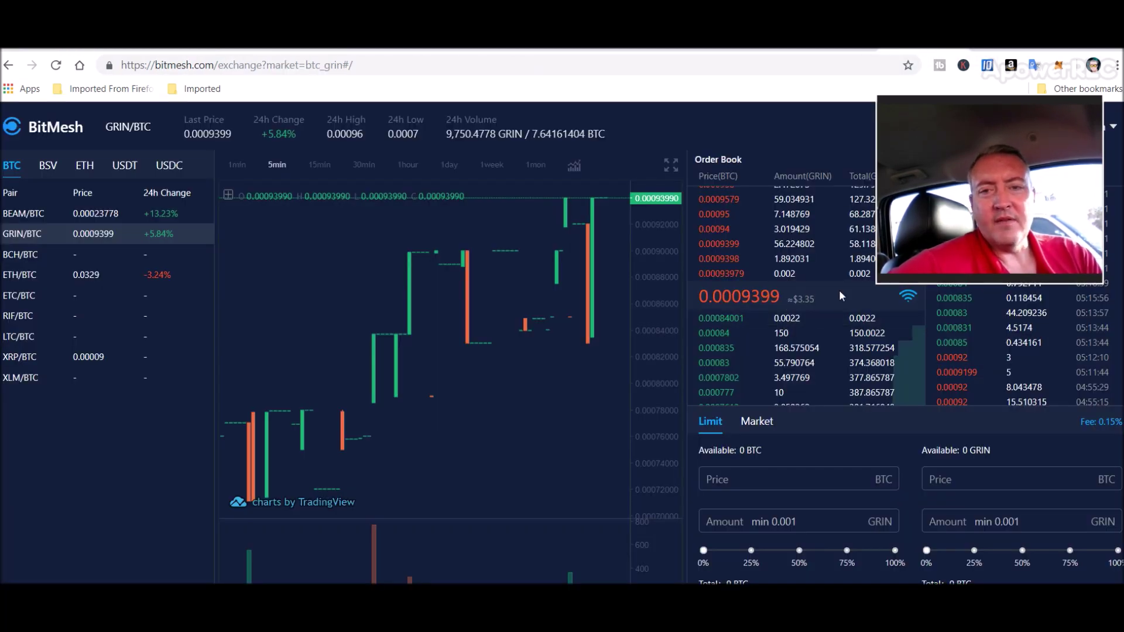